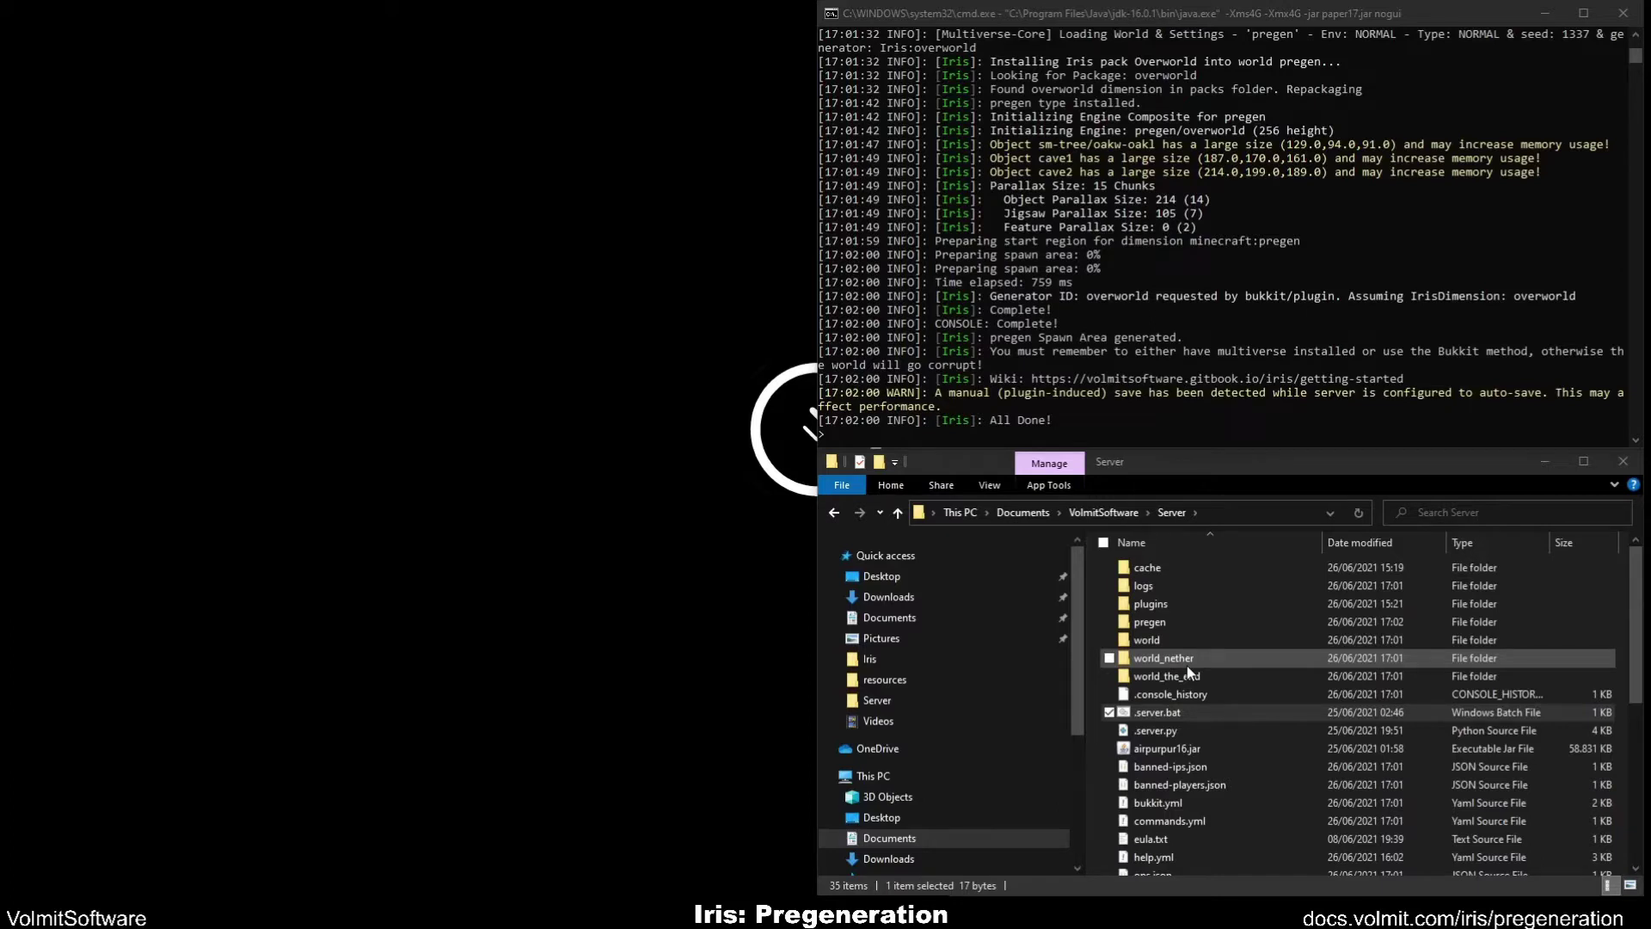
left_click(1126, 414)
type("ir create worldN")
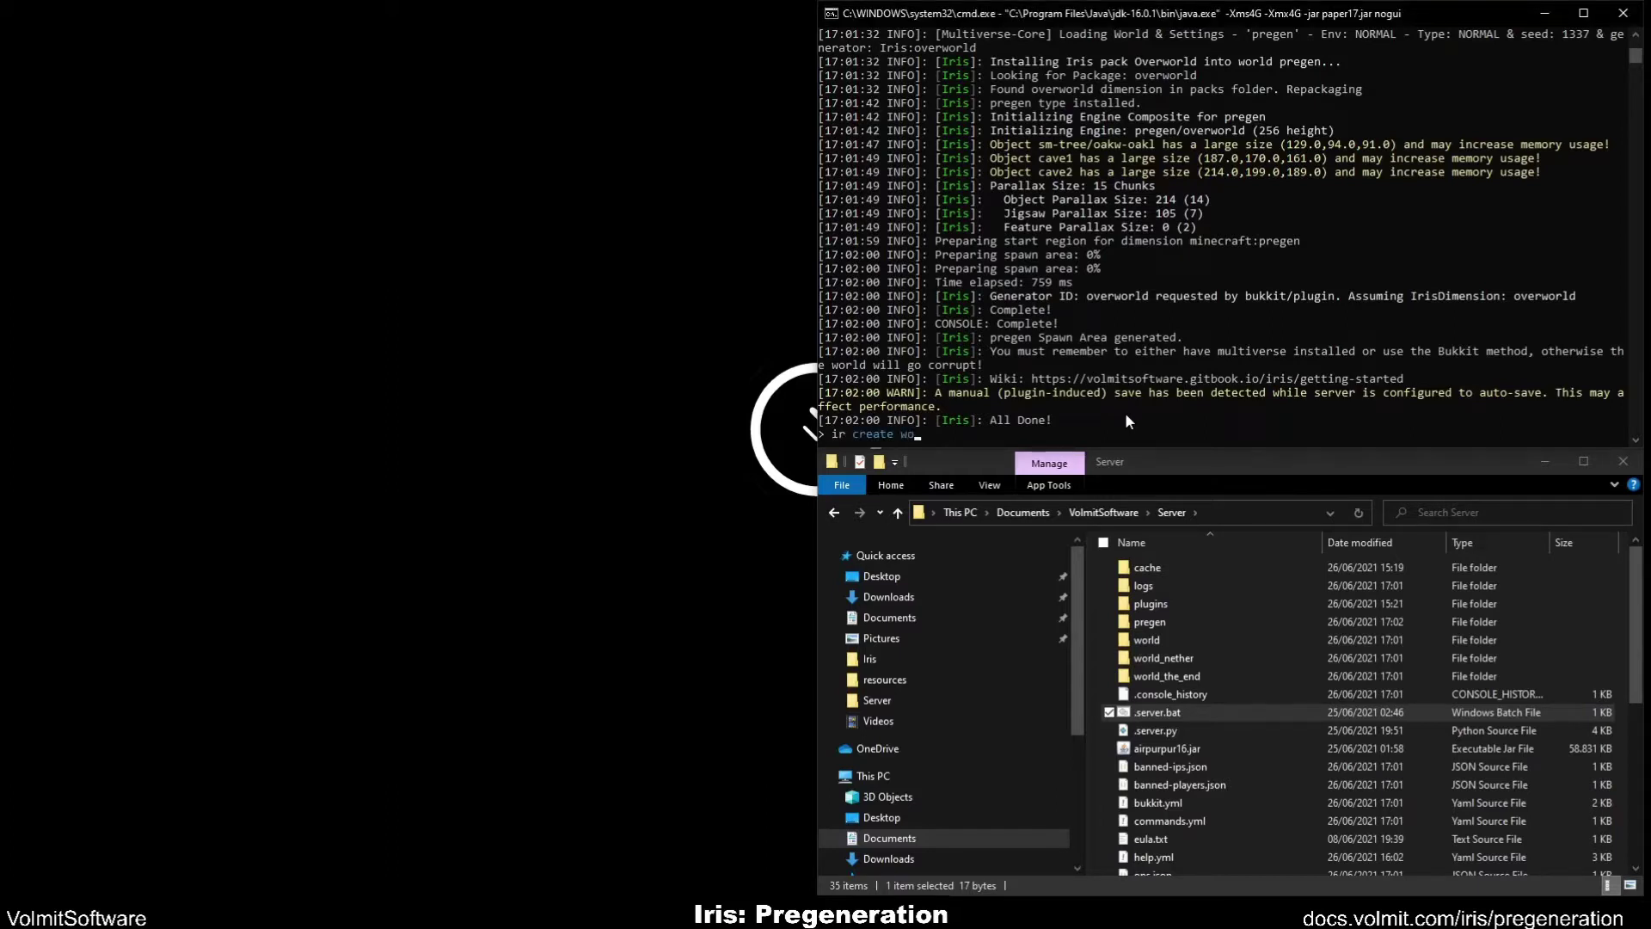
key("BackSpace")
key("BackSpace")
key("BackSpace")
key("BackSpace")
key("BackSpace")
key("BackSpace")
key("BackSpace")
key("BackSpace")
key("BackSpace")
key("BackSpace")
key("BackSpace")
key("BackSpace")
key("BackSpace")
key("BackSpace")
key("BackSpace")
key("BackSpace")
Open bukkit.yml from the Server folder and examine the pregen entry in its worlds section.
scroll(1176, 724, "down", 1)
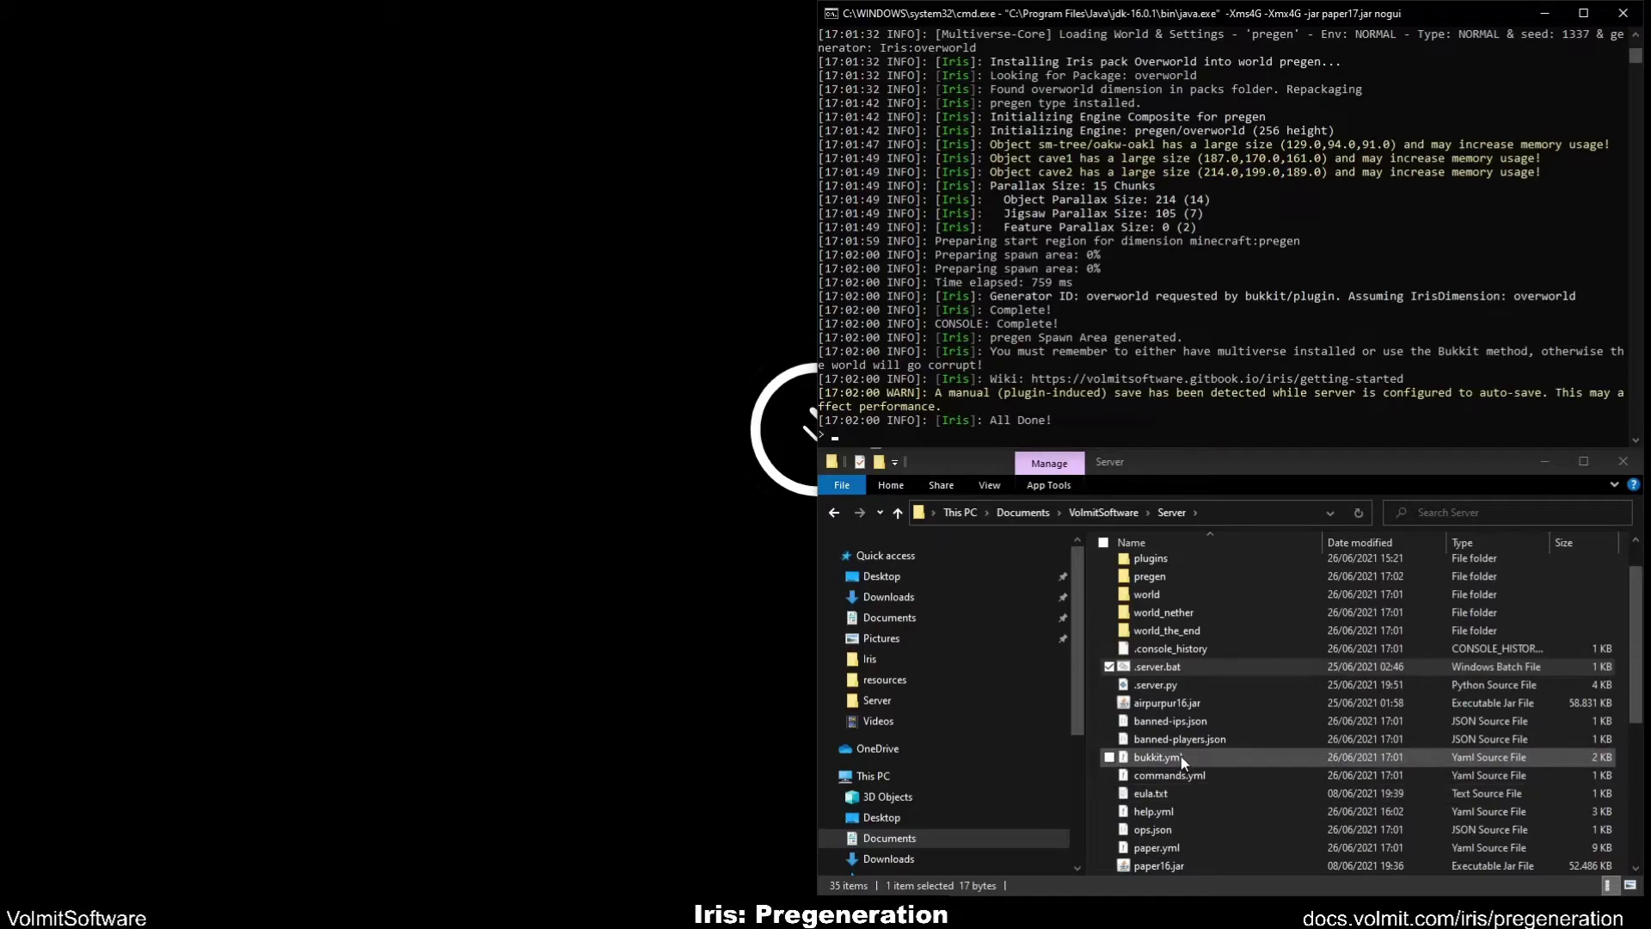
double_click(1180, 756)
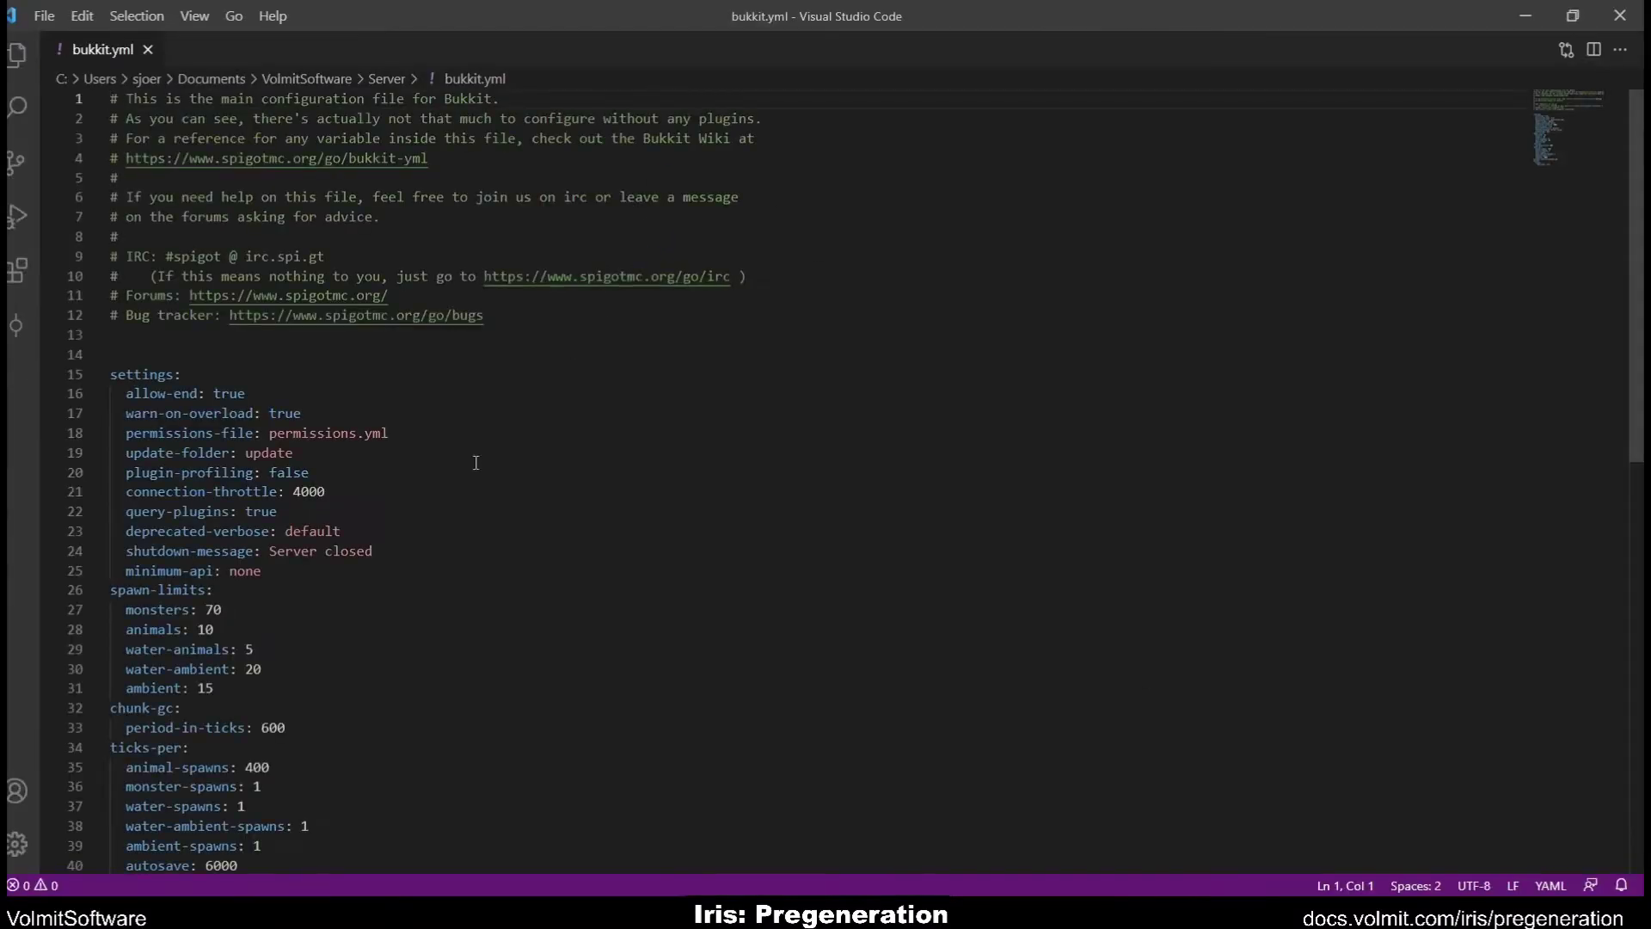
scroll(376, 571, "down", 10)
scroll(377, 571, "down", 3)
scroll(376, 571, "up", 2)
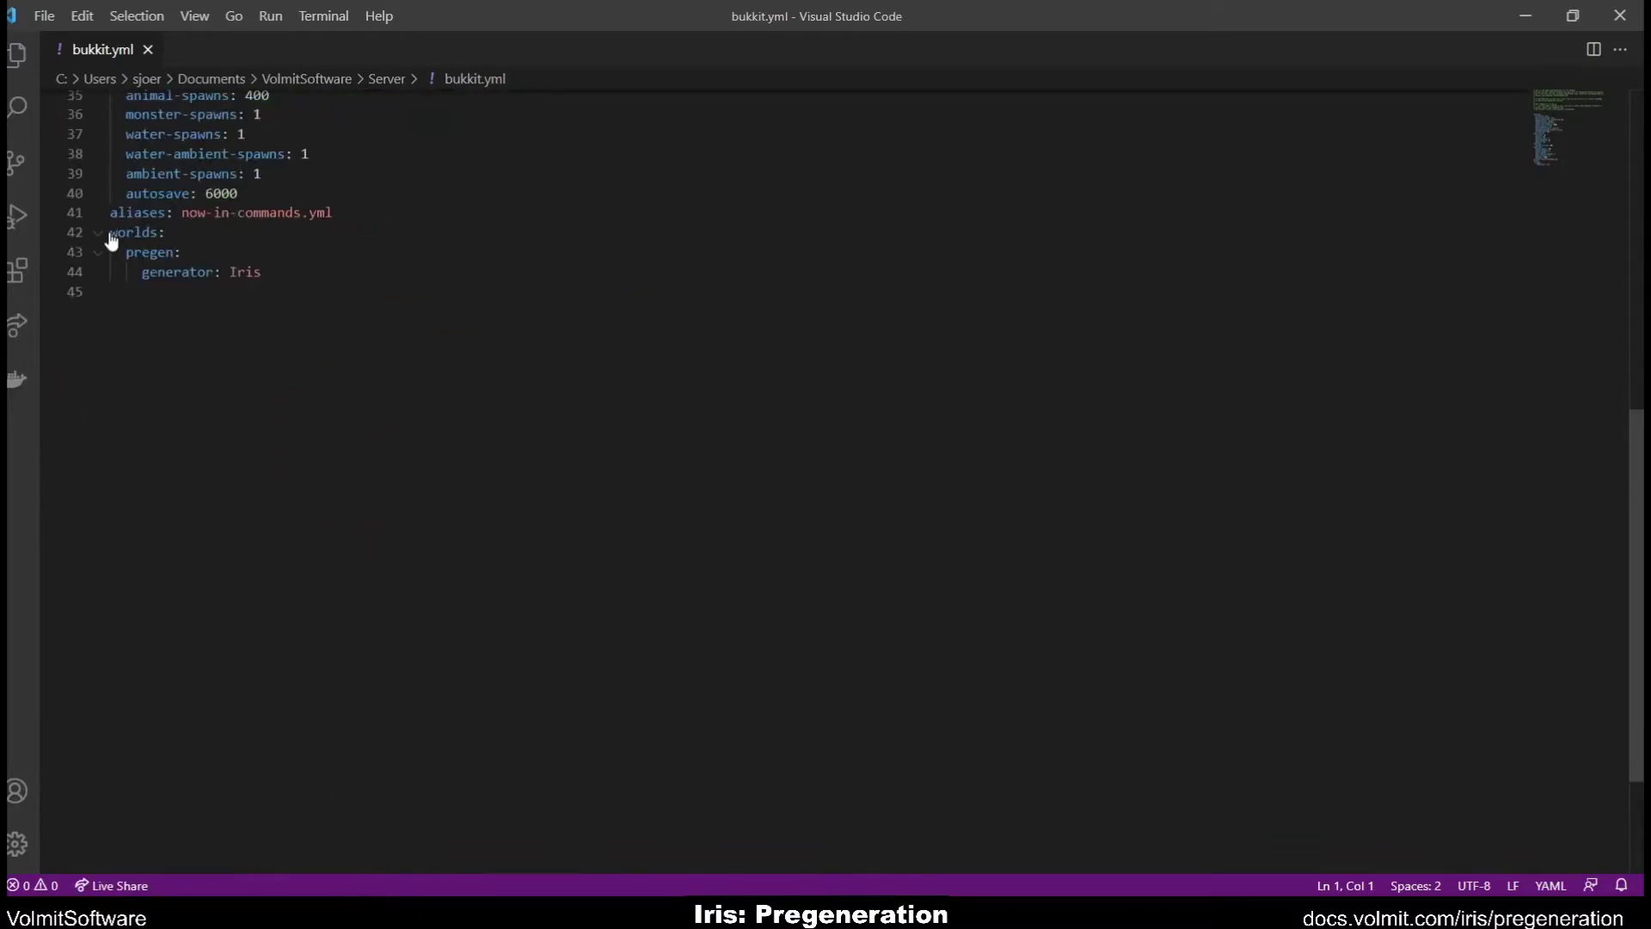
left_click_drag(292, 287, 101, 245)
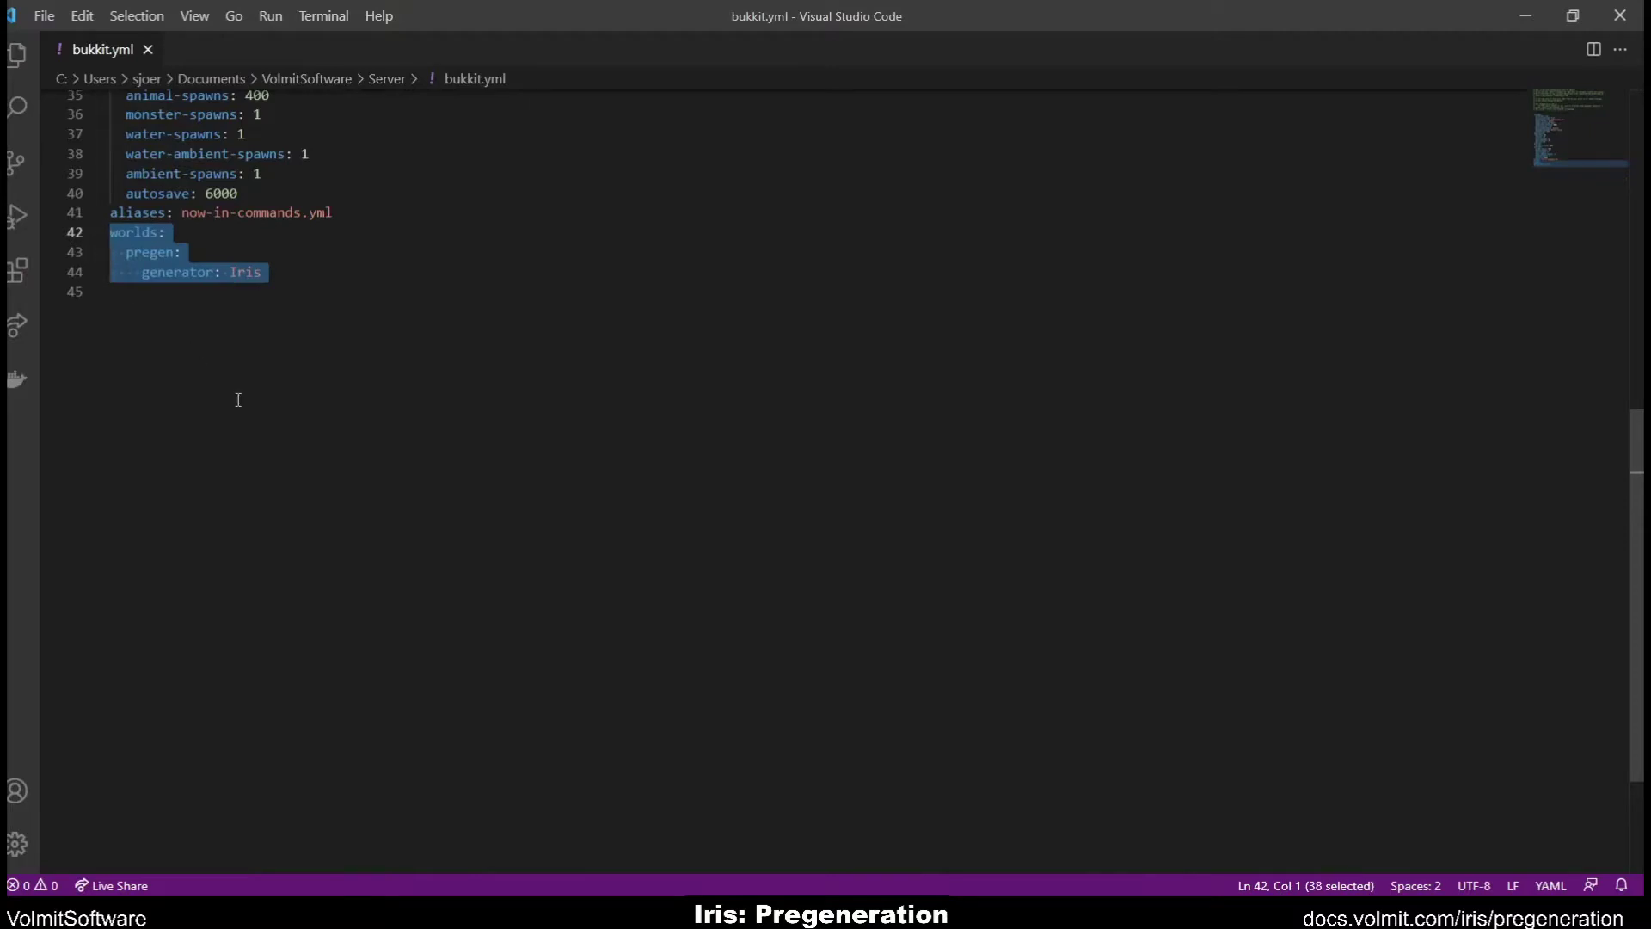
left_click_drag(183, 232, 125, 253)
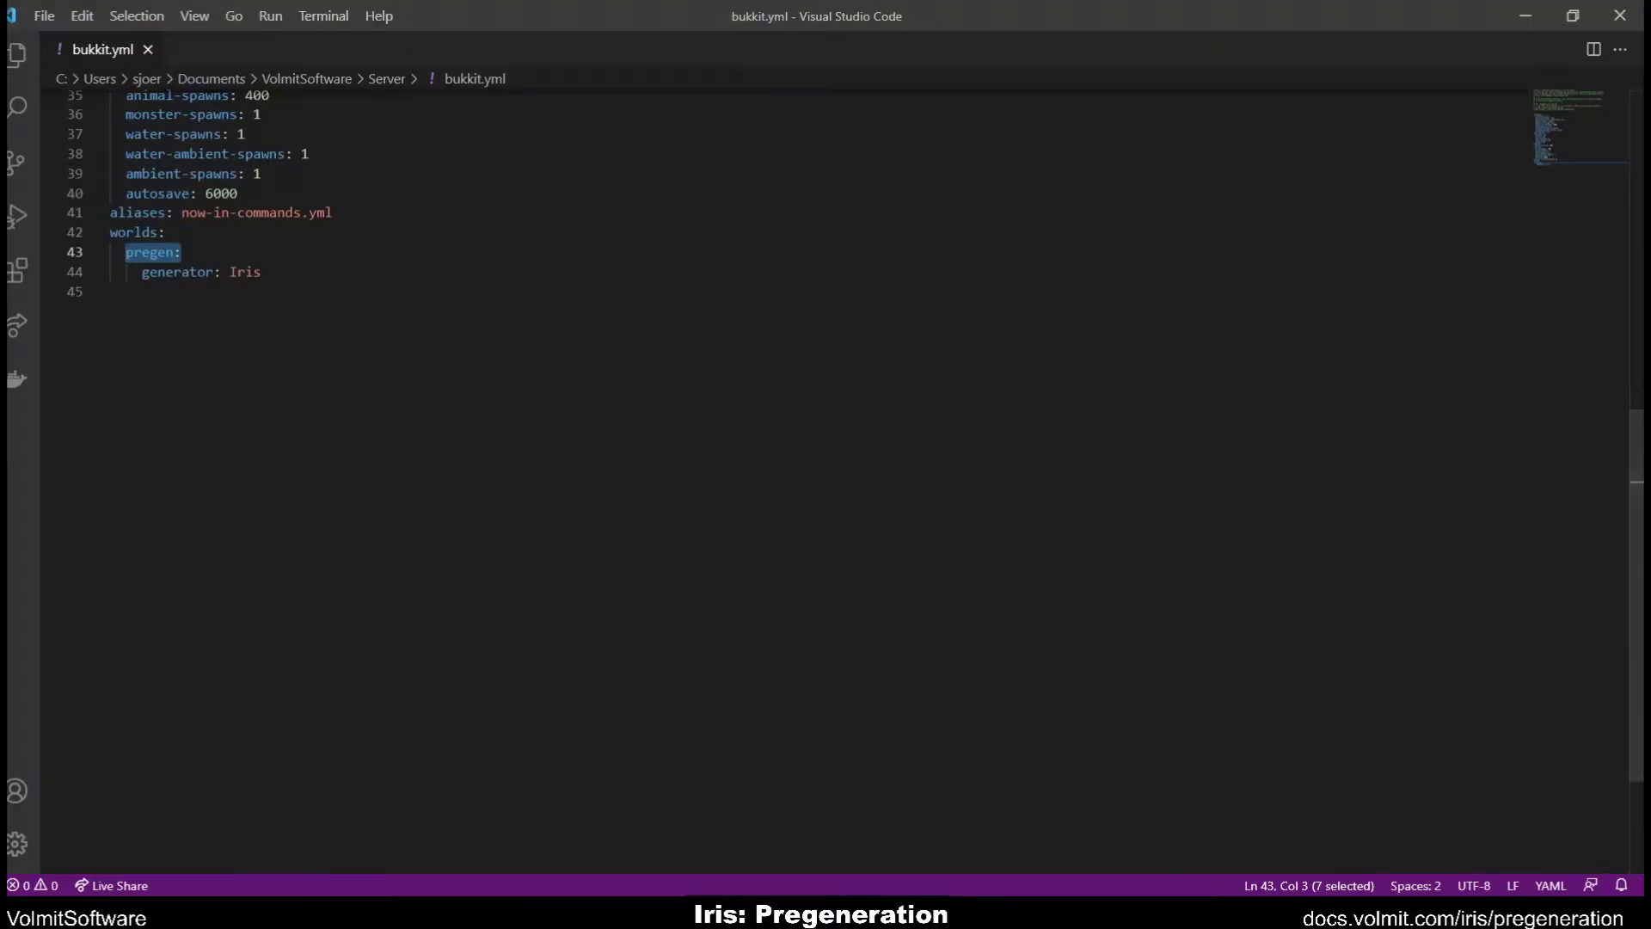
Switch to the server console and list the Multiverse worlds with the mvlist command.
key("alt+Tab")
type("ir")
key("BackSpace")
key("BackSpace")
type("mvlist")
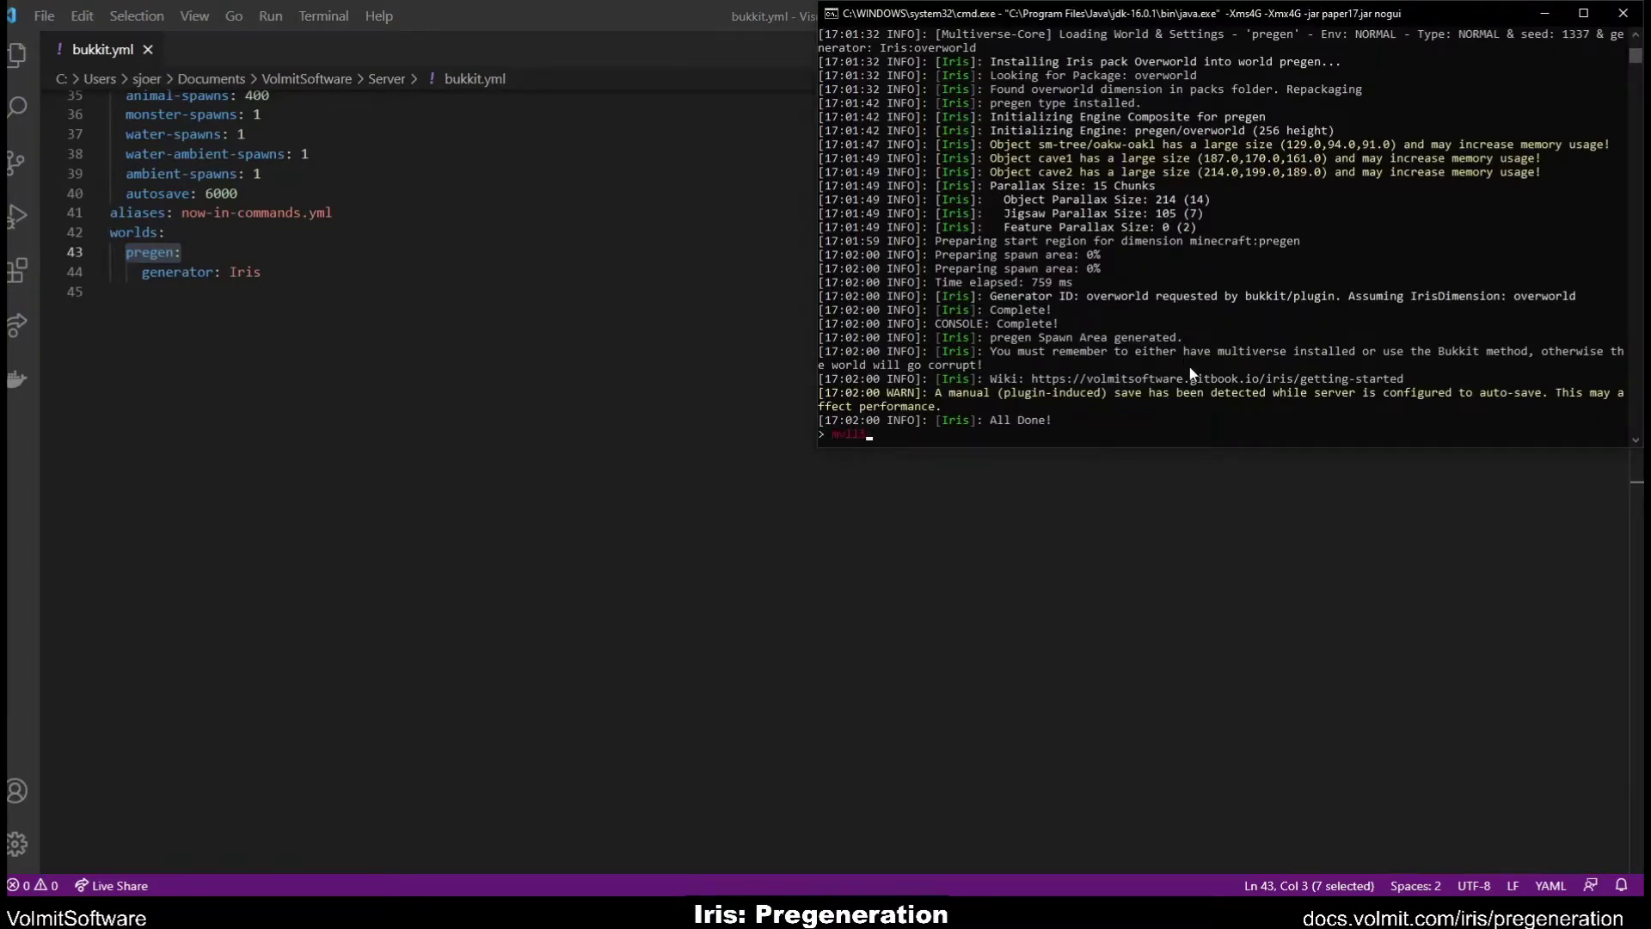
key("Return")
left_click_drag(1039, 419, 936, 421)
right_click(1037, 414)
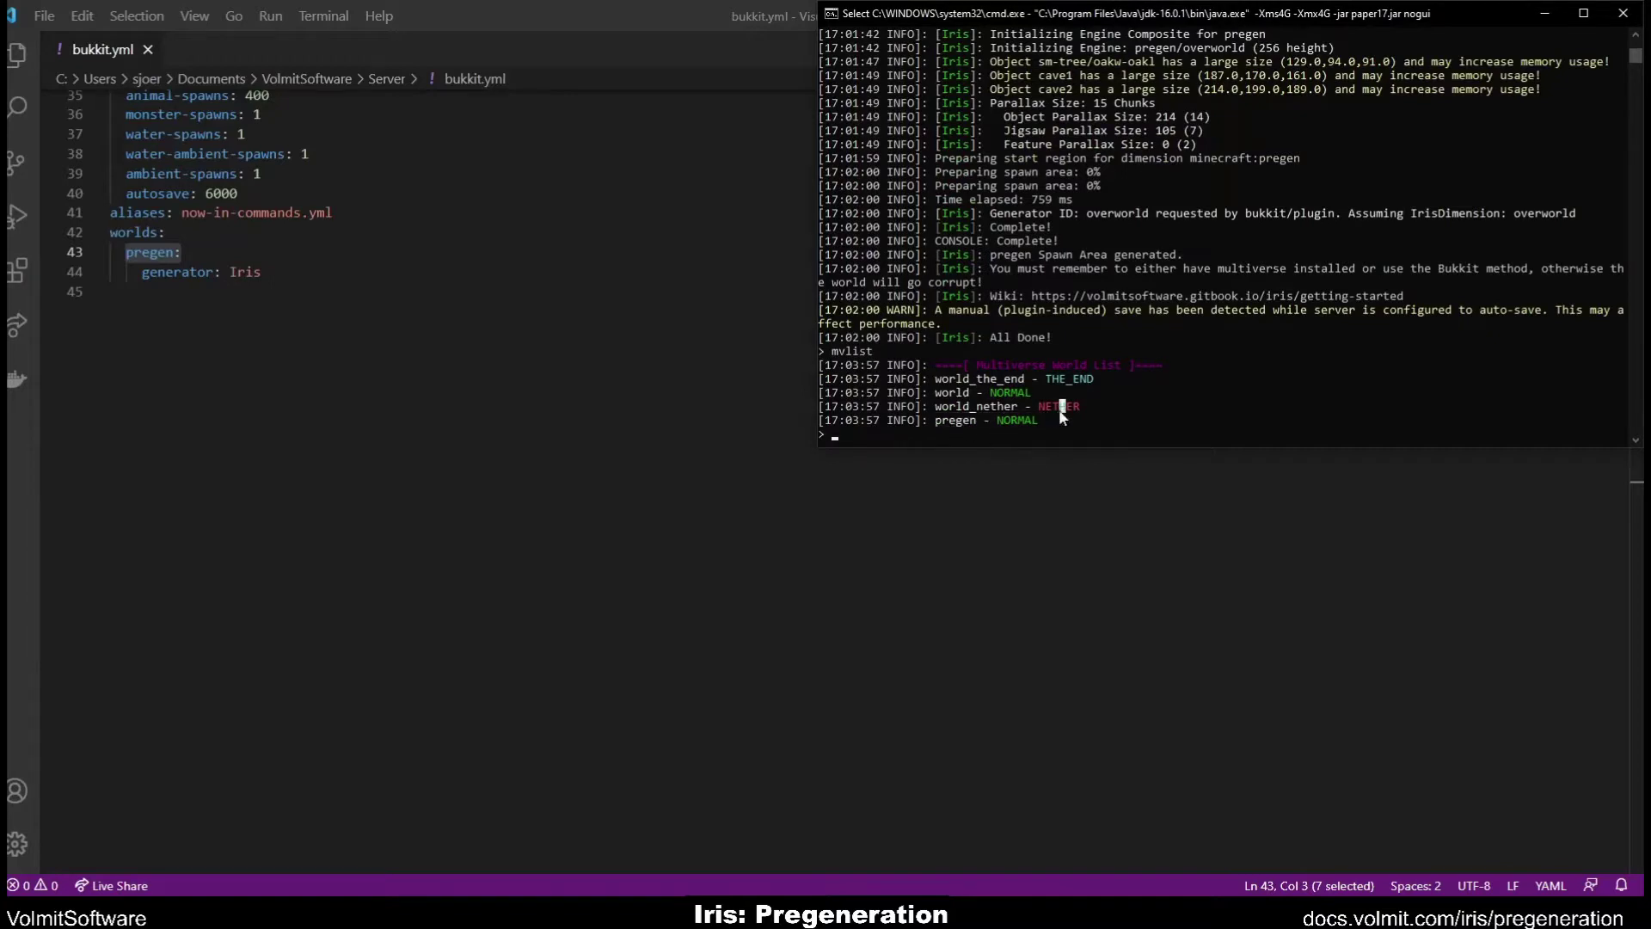
Try renaming the pregen entry under worlds in bukkit.yml to world, and undo the edit.
left_click(154, 258)
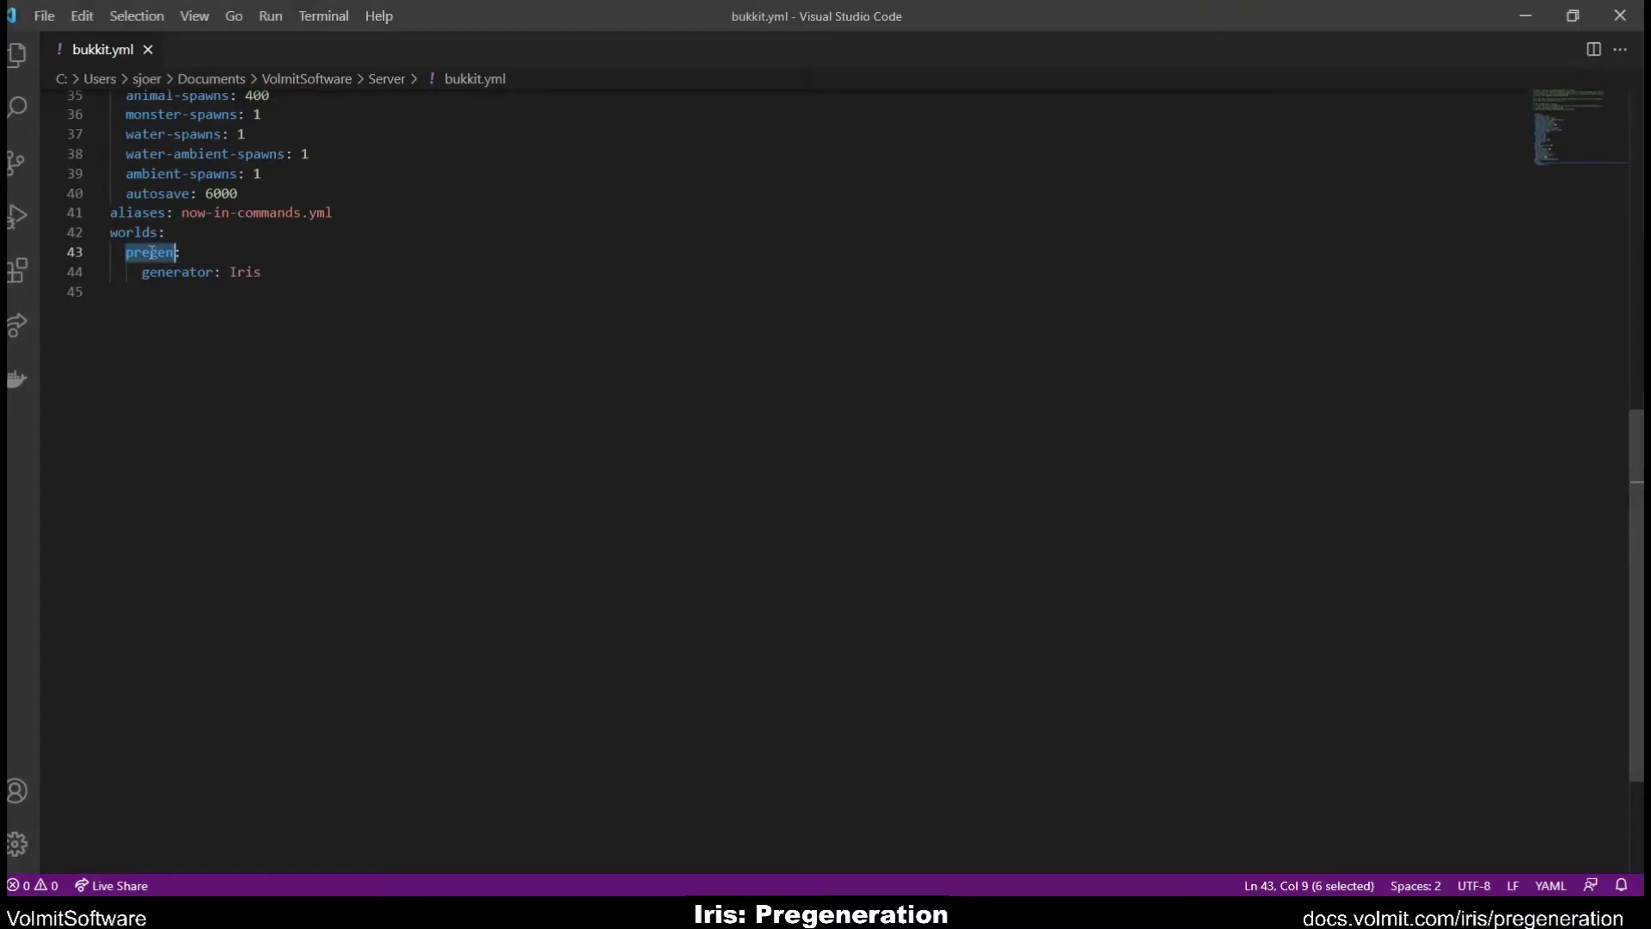
type("world:")
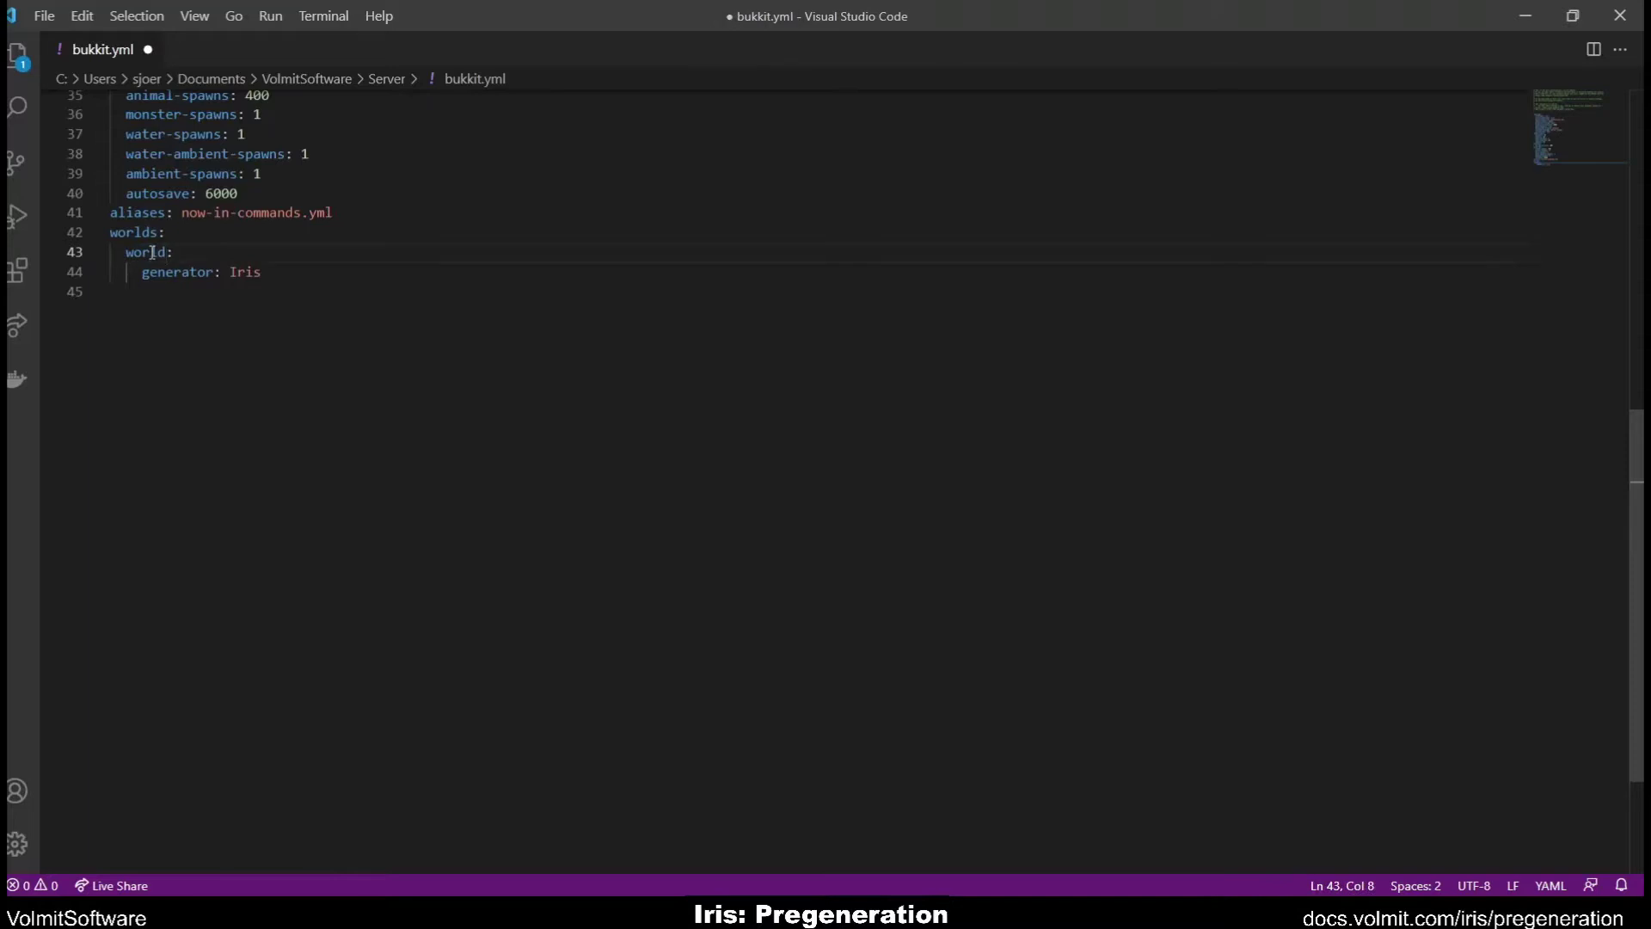
key("ctrl+z")
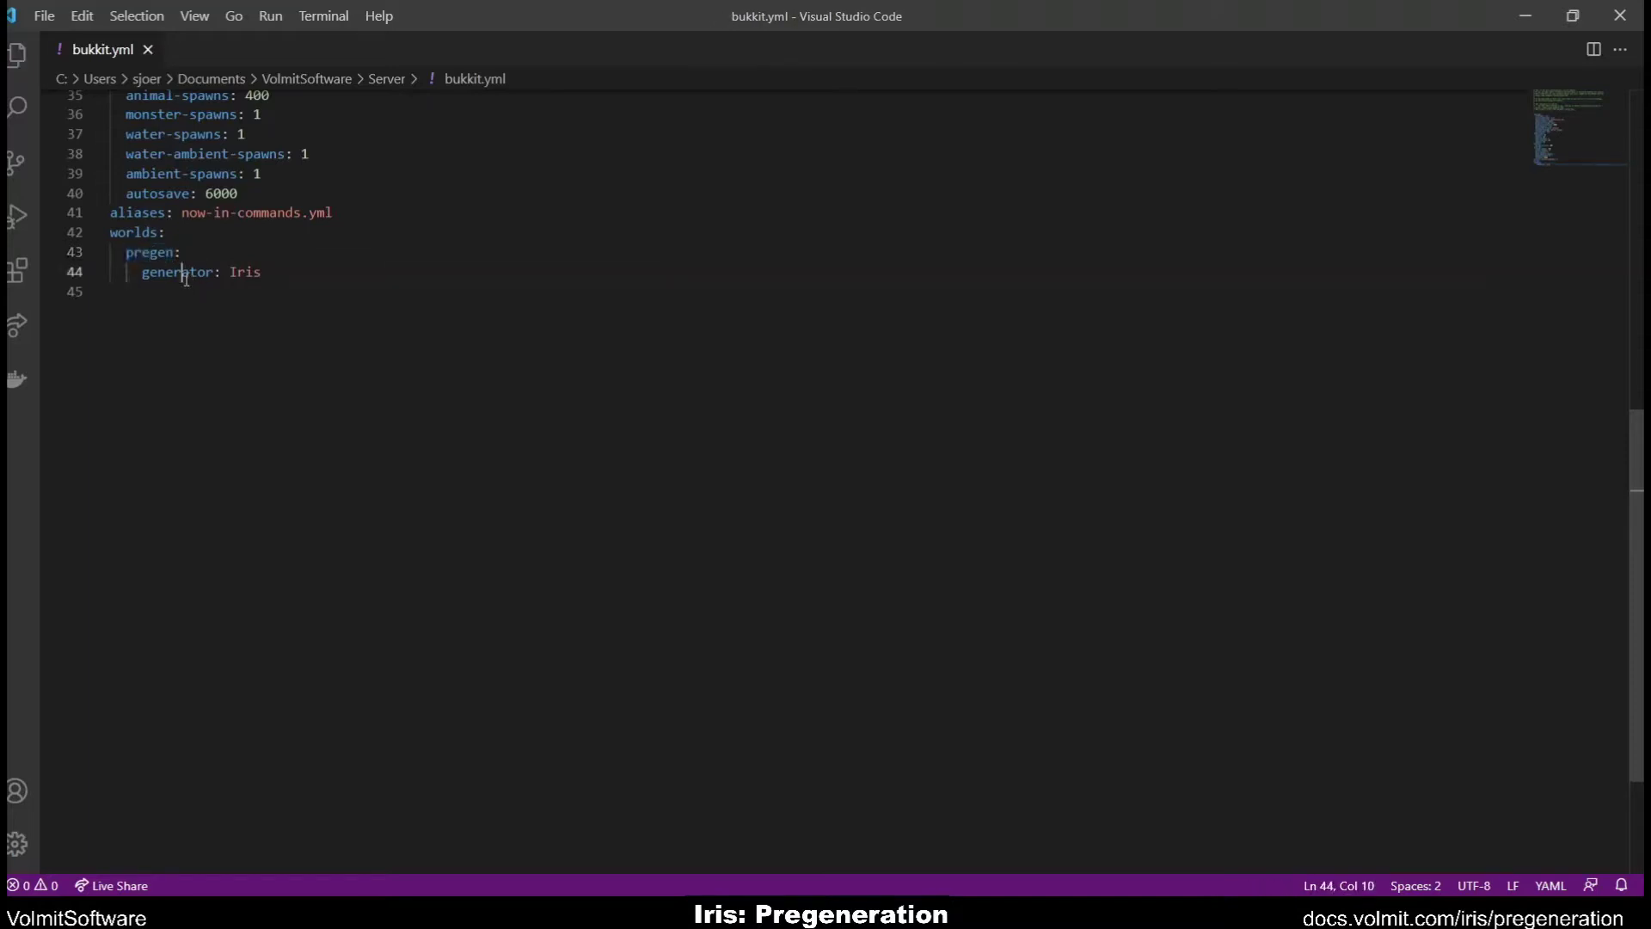
Check the generator setting of the pregen world in bukkit.yml and minimise the editor.
double_click(177, 272)
double_click(245, 272)
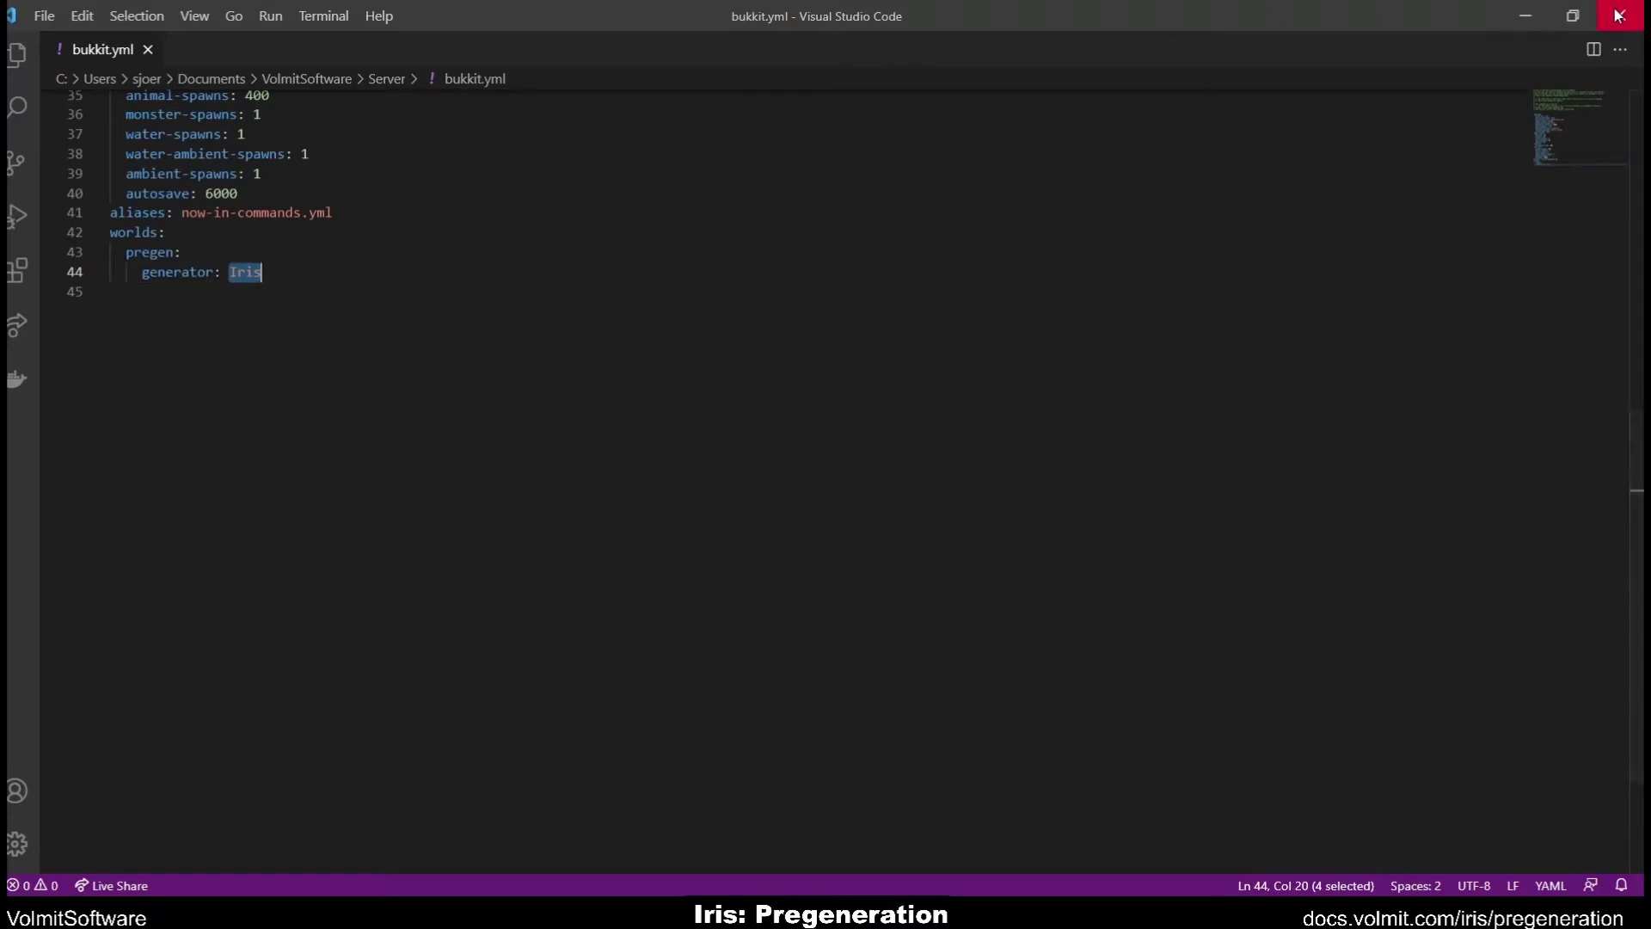
left_click(1526, 16)
Run ir pregen without arguments in the server console to show the command's usage.
left_click(1145, 406)
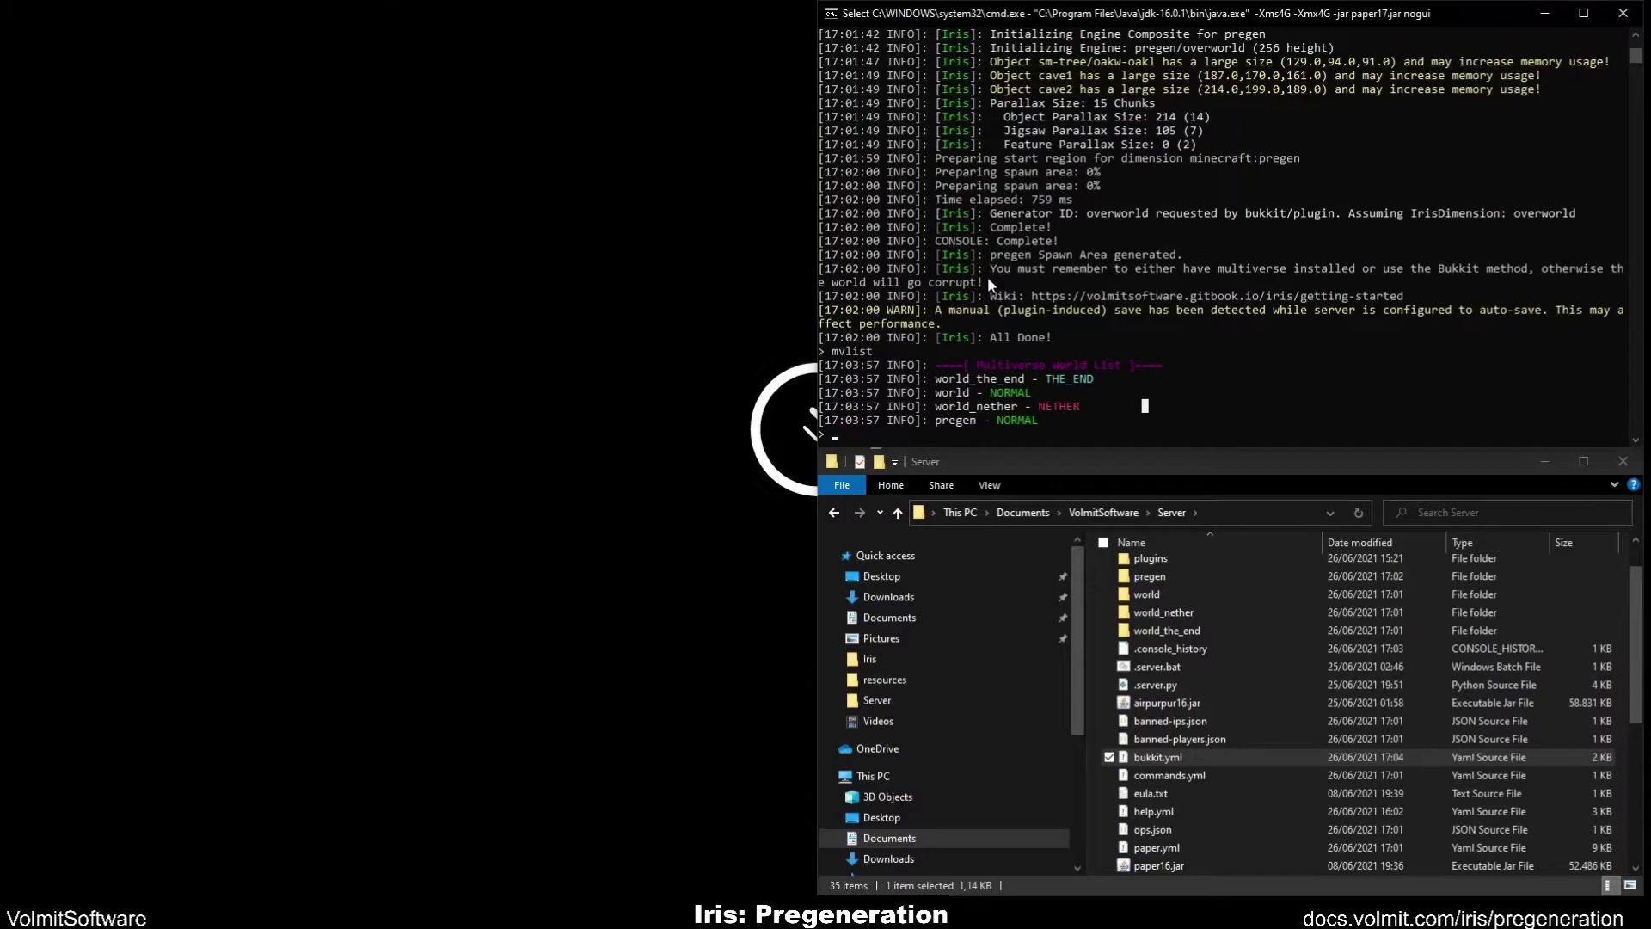
key("Escape")
type("ir pregen")
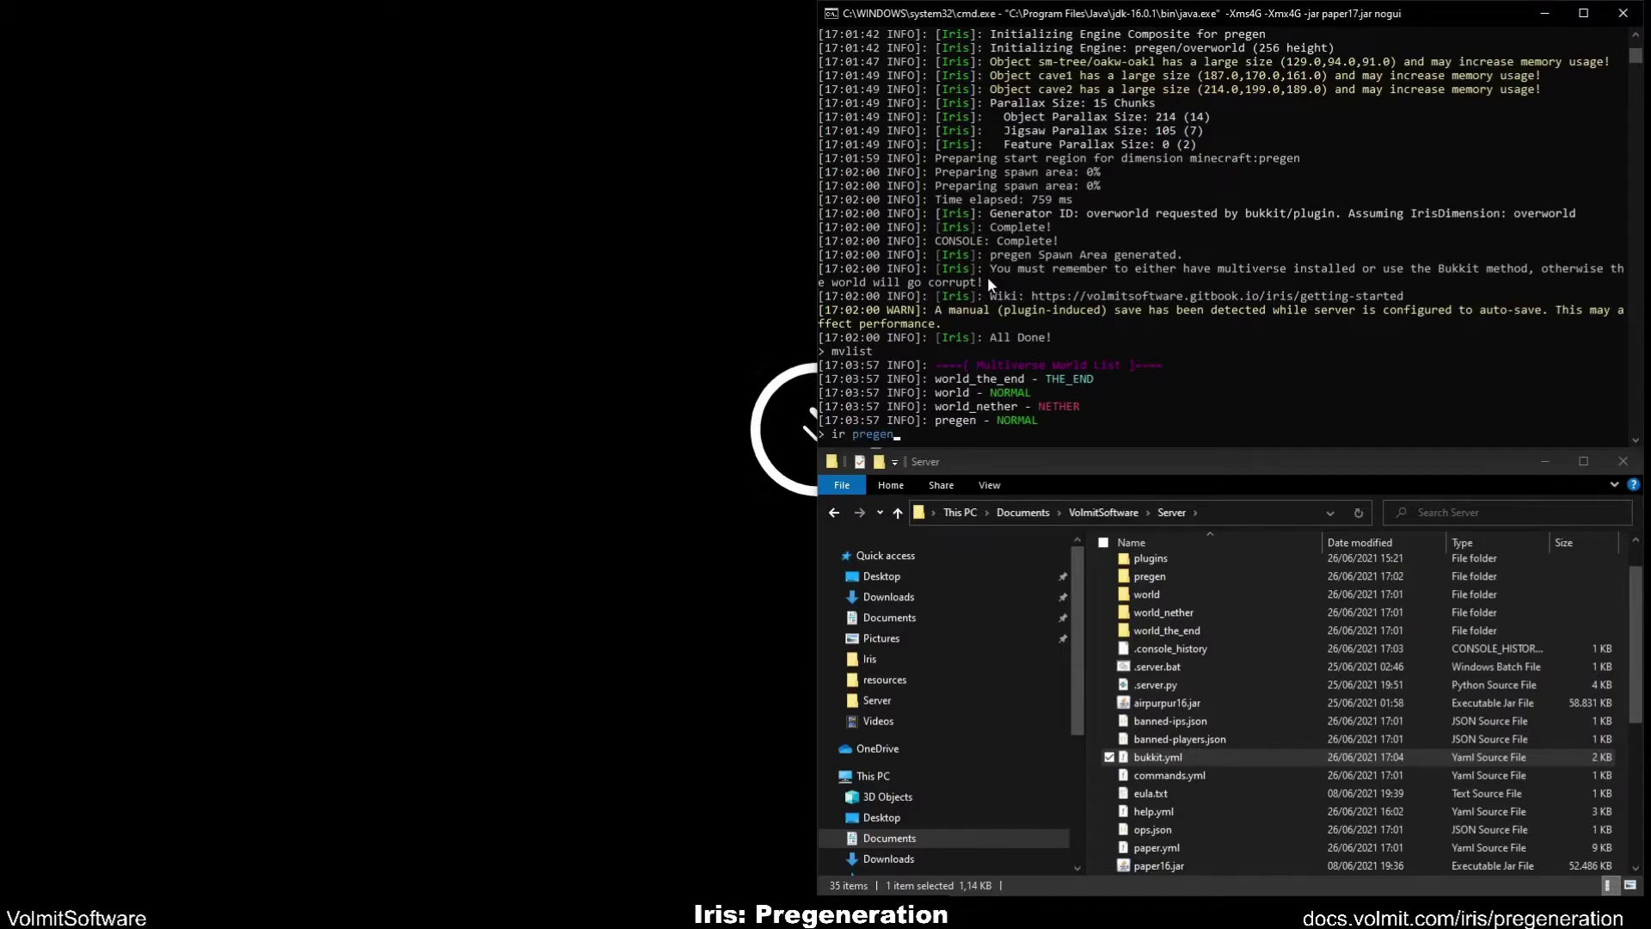
key("Return")
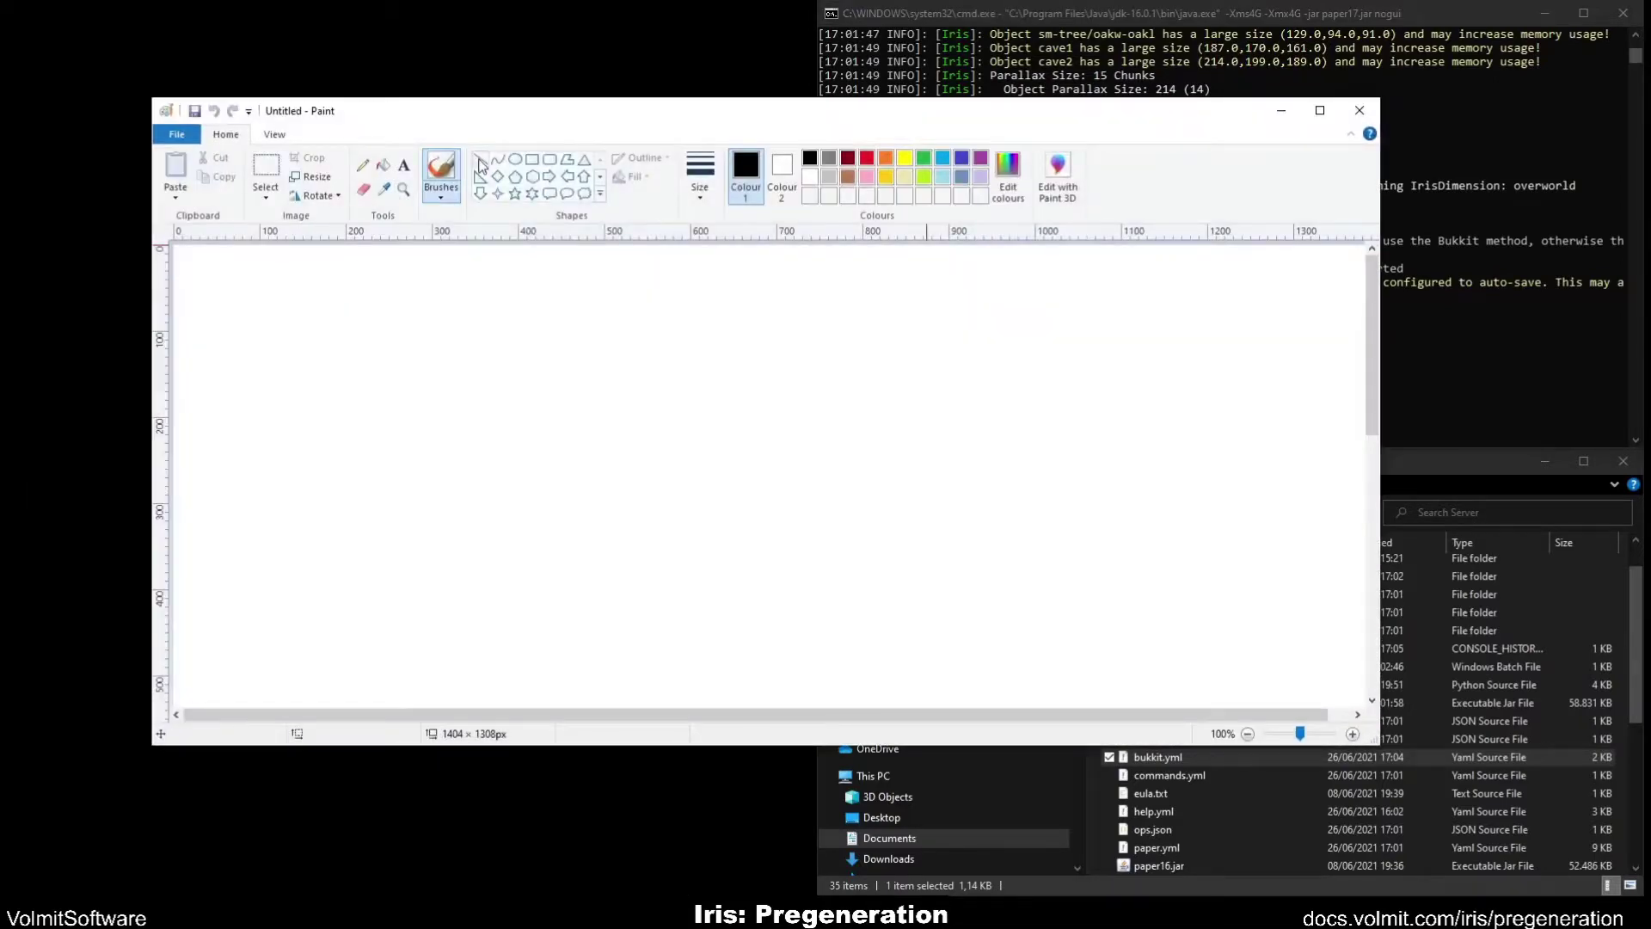
Draw two parallel horizontal lines in Paint, the upper about 365 px long, crossed by a vertical line about 264 px long, and discard the drawing.
left_click(480, 166)
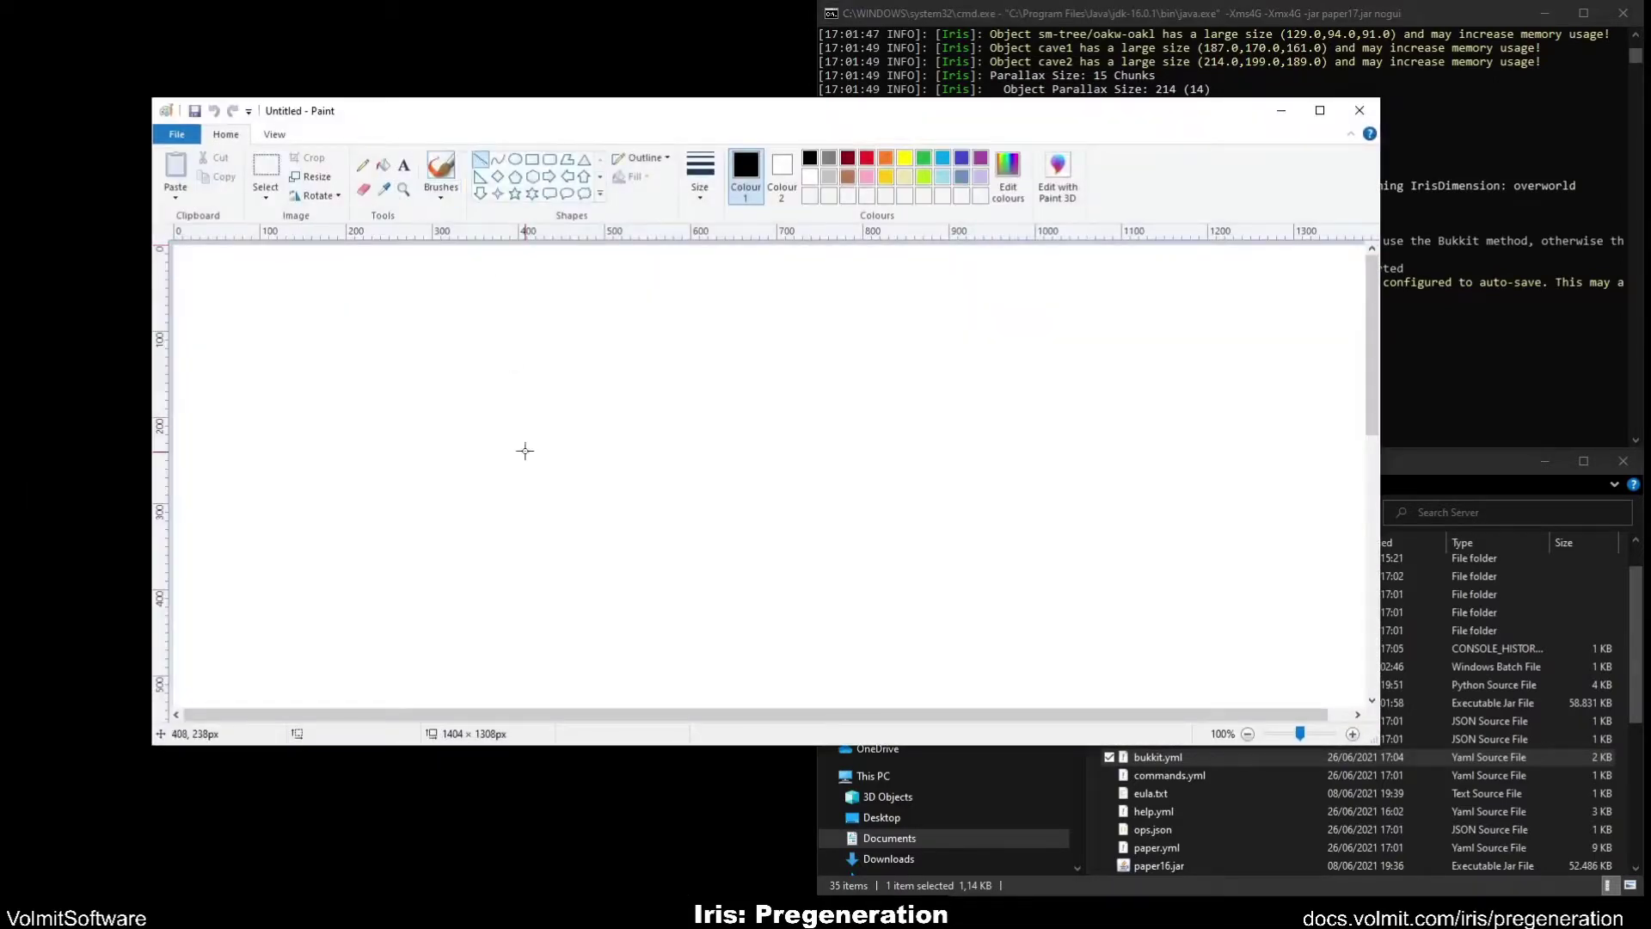
left_click_drag(427, 467, 579, 468)
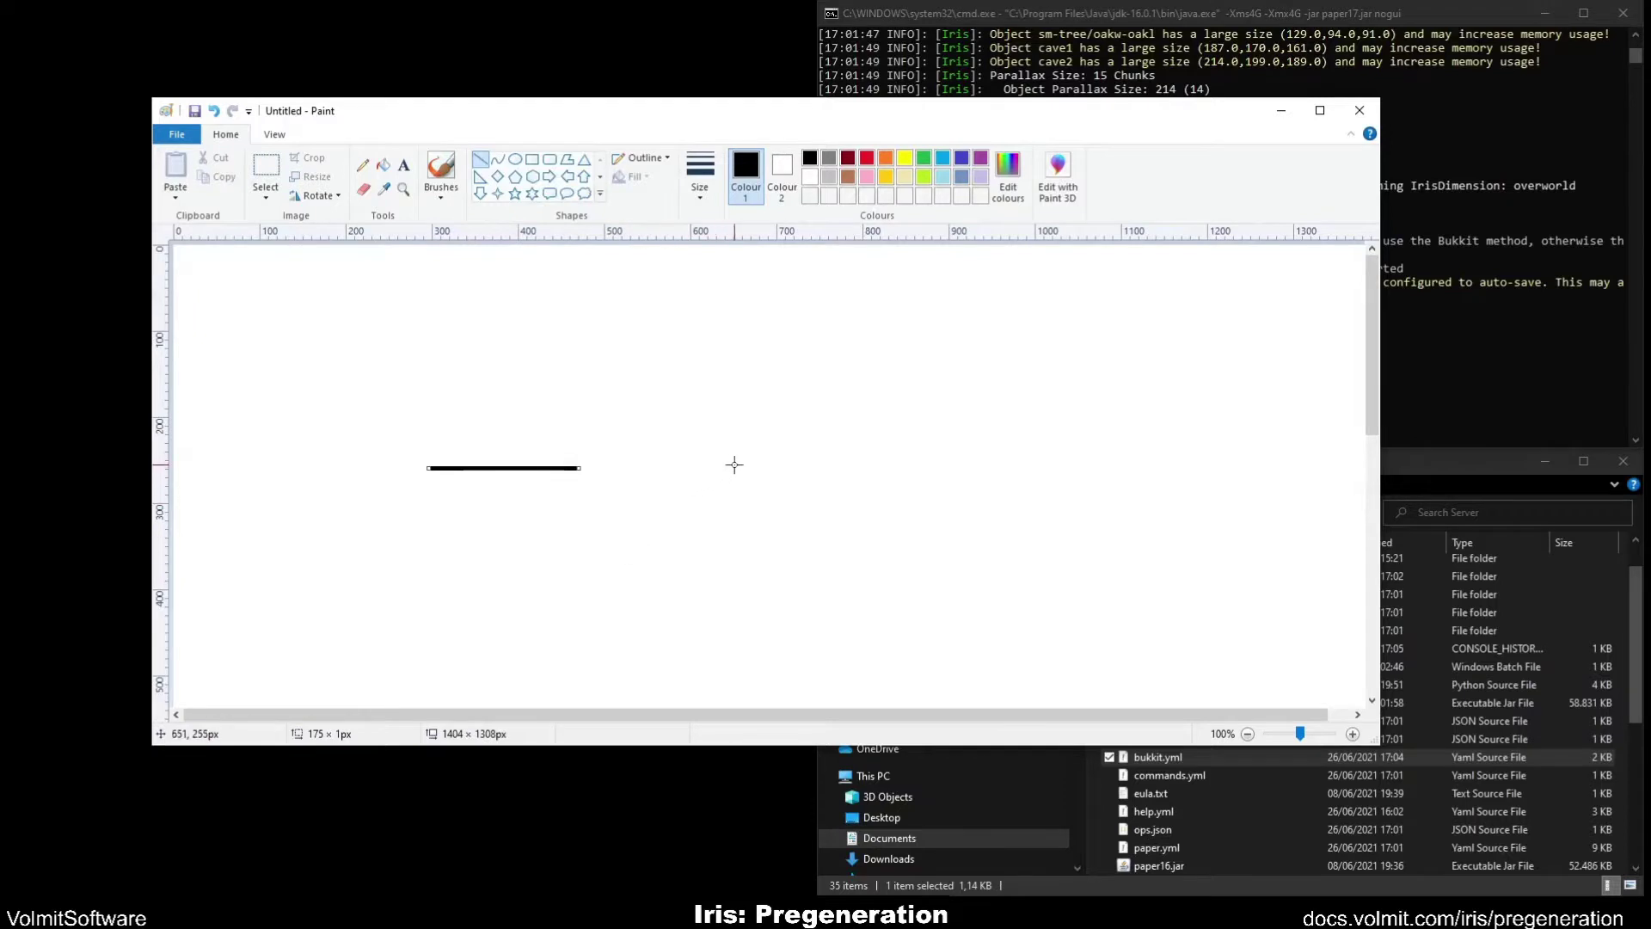
left_click_drag(735, 465, 582, 467)
left_click_drag(428, 430, 740, 429)
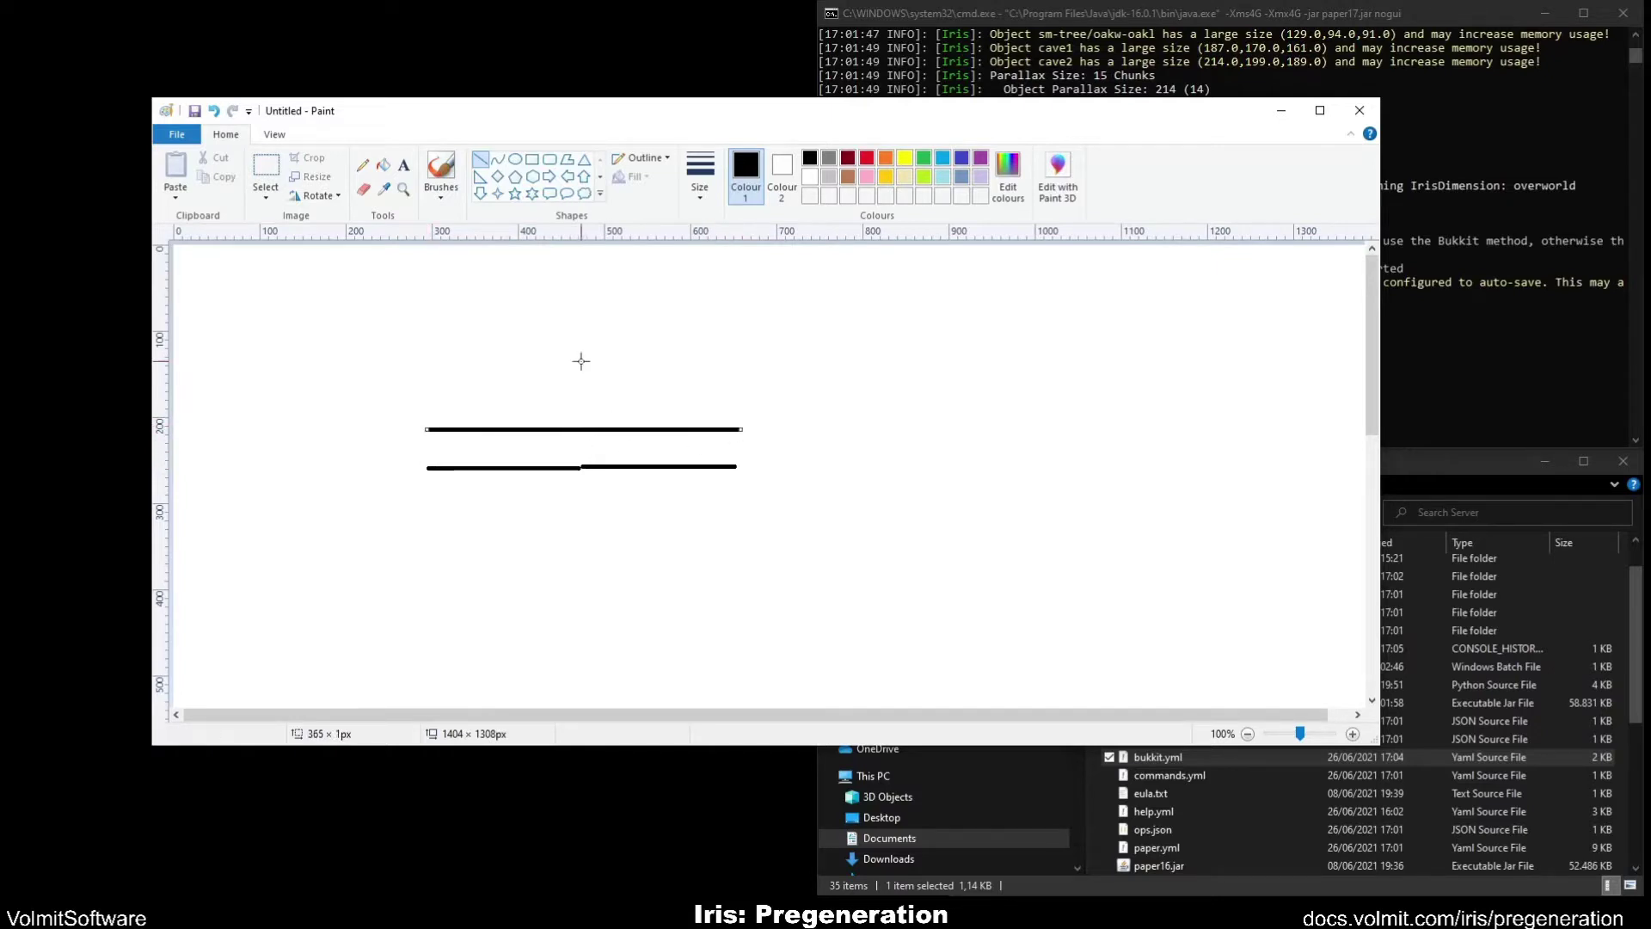
left_click_drag(582, 313, 581, 540)
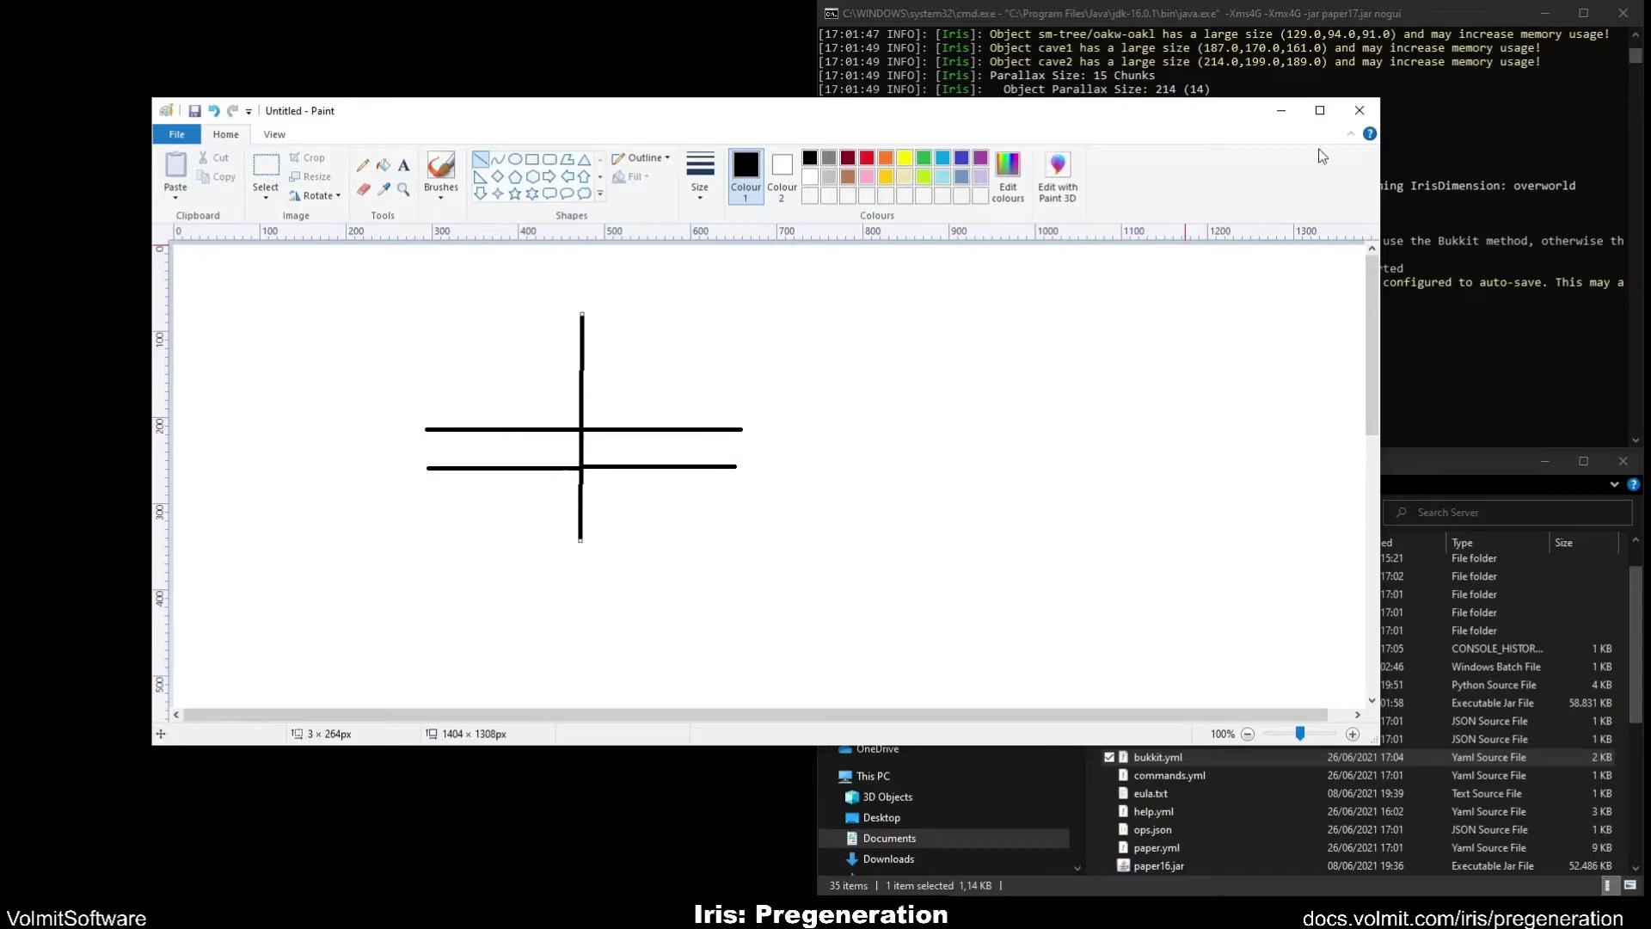
left_click(1359, 110)
left_click(791, 434)
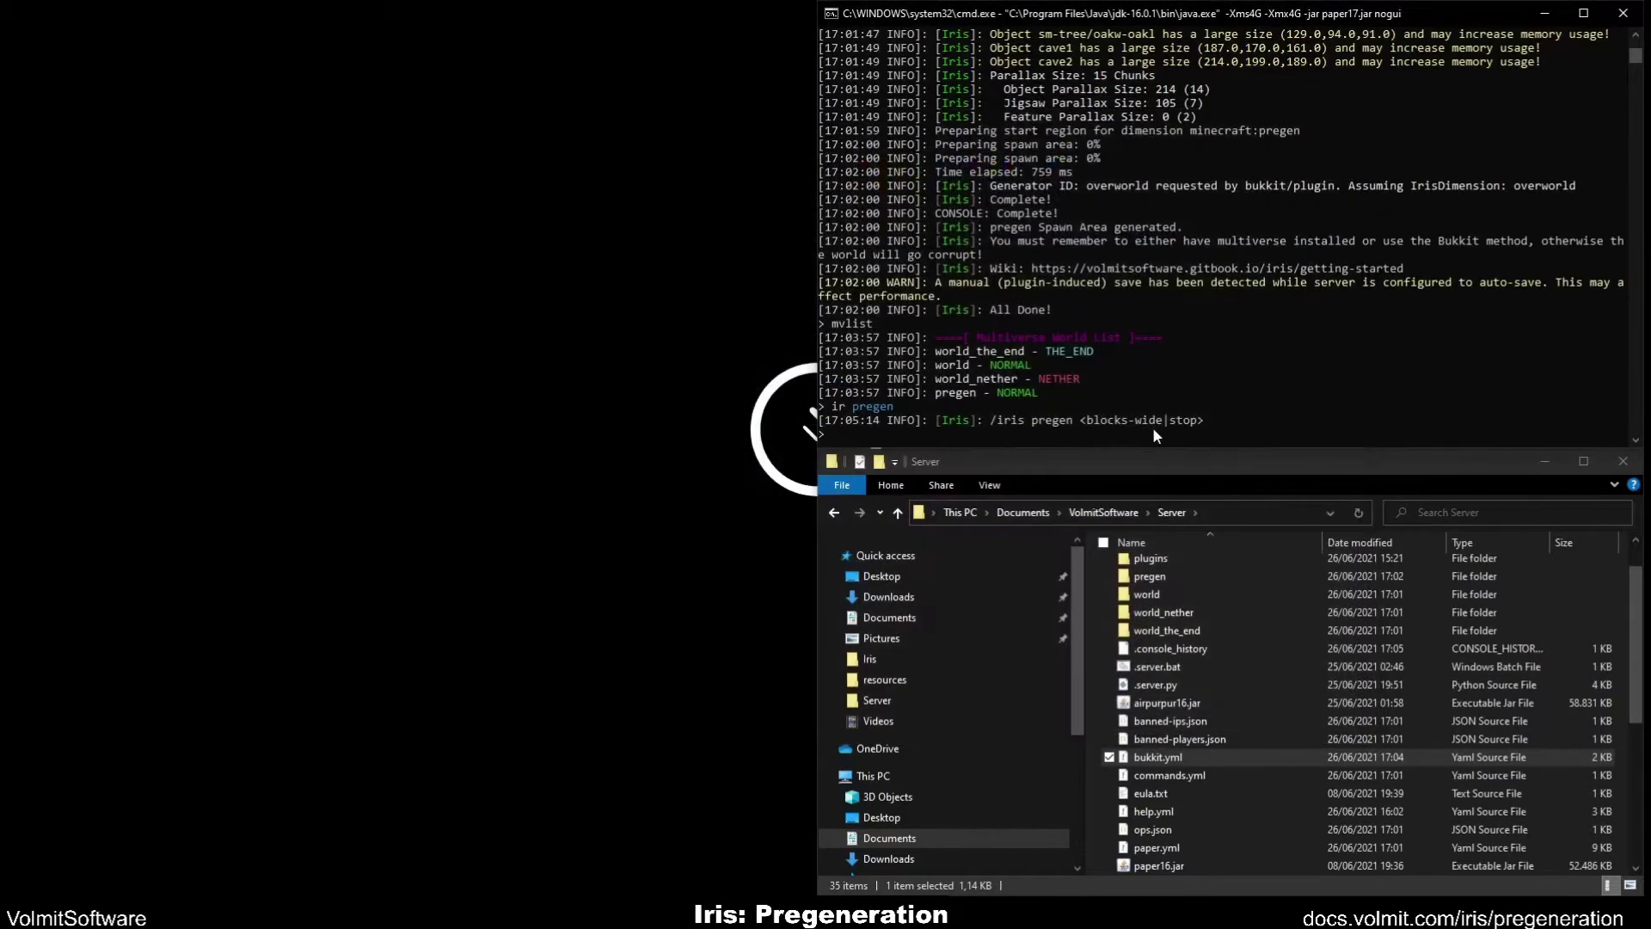
Start pregenerating the pregen world 500 blocks wide by running ir pregen 500 pregen in the server console.
left_click(1134, 435)
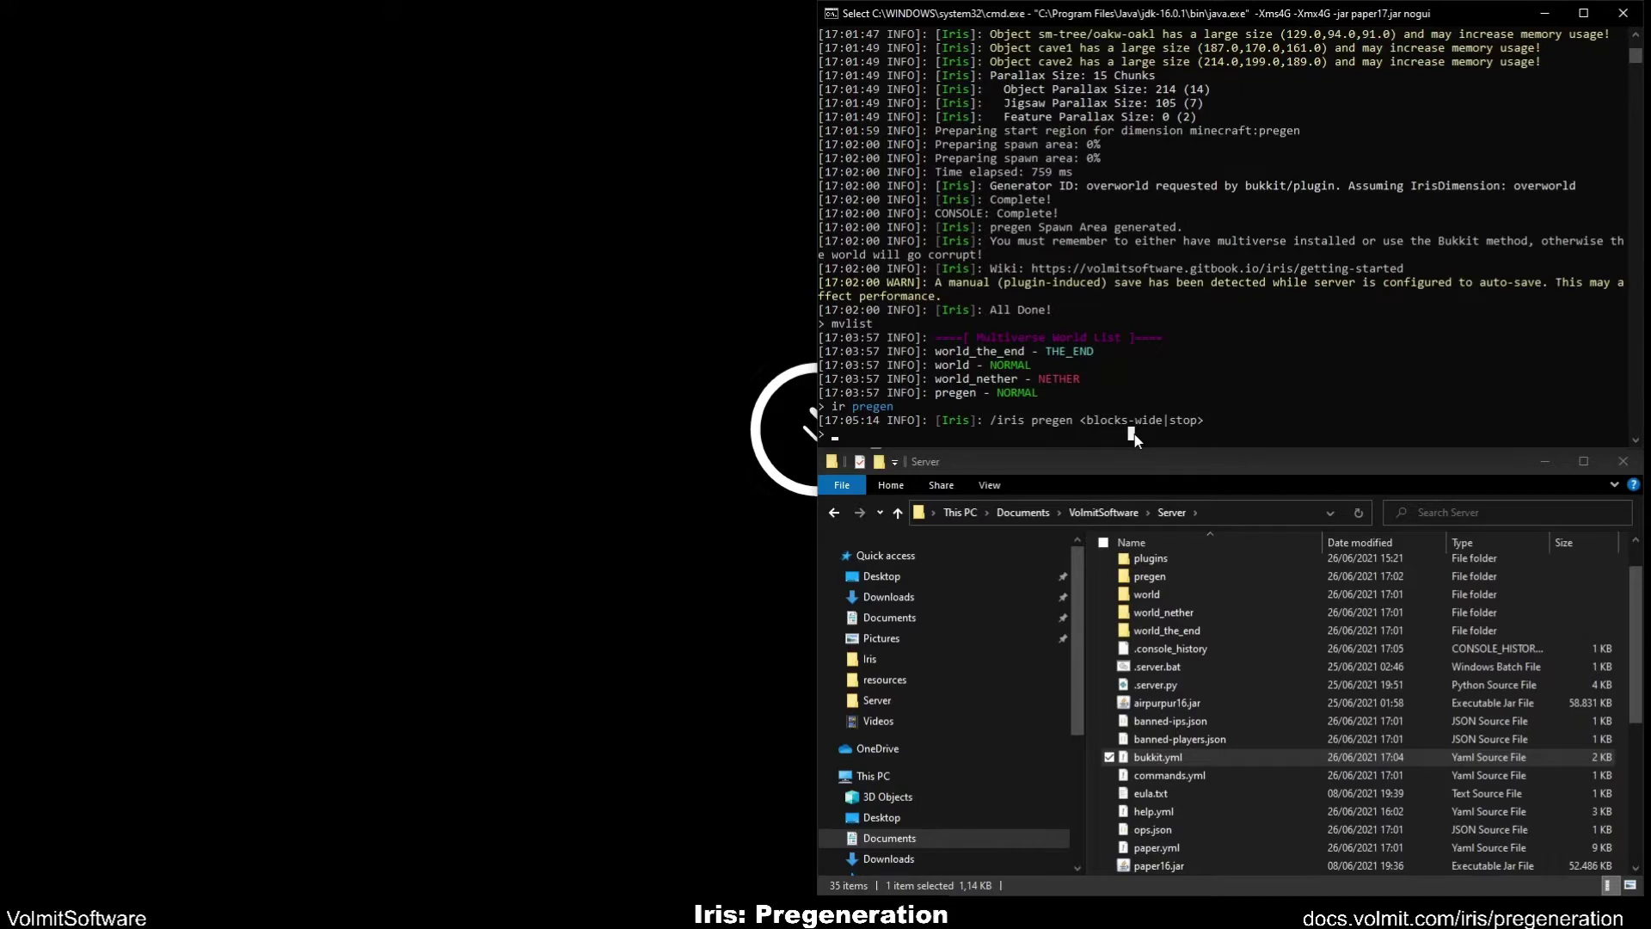
key("Escape")
type("ir pregen 500")
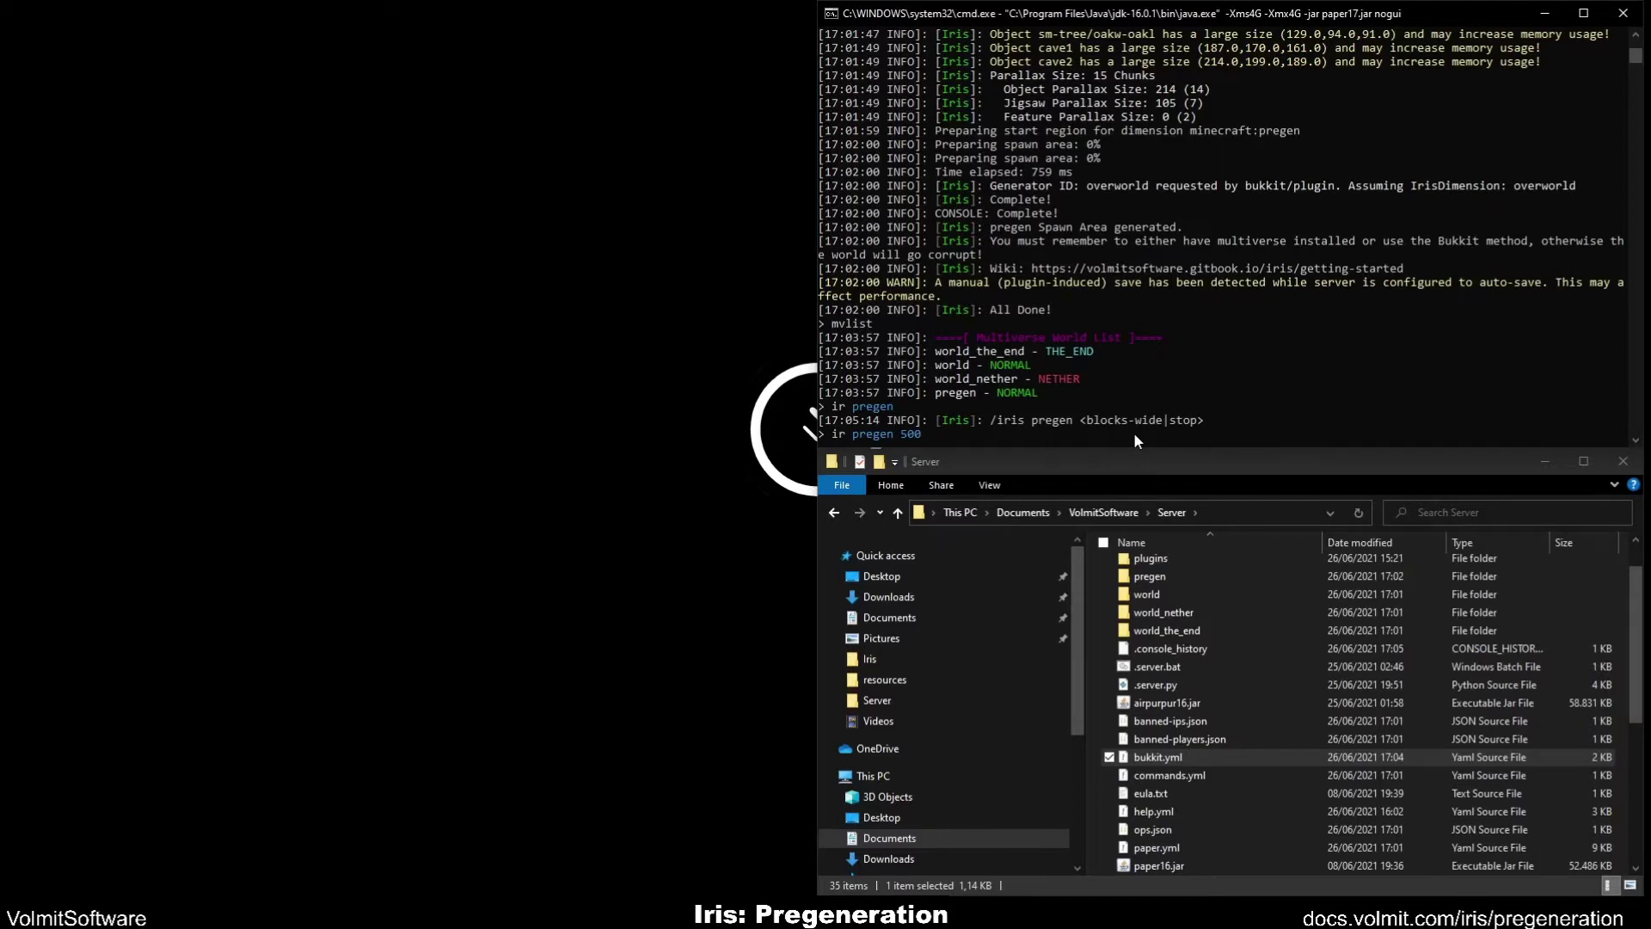
type(" pregen")
key("BackSpace")
key("BackSpace")
key("BackSpace")
key("BackSpace")
key("BackSpace")
type("pregen")
key("Return")
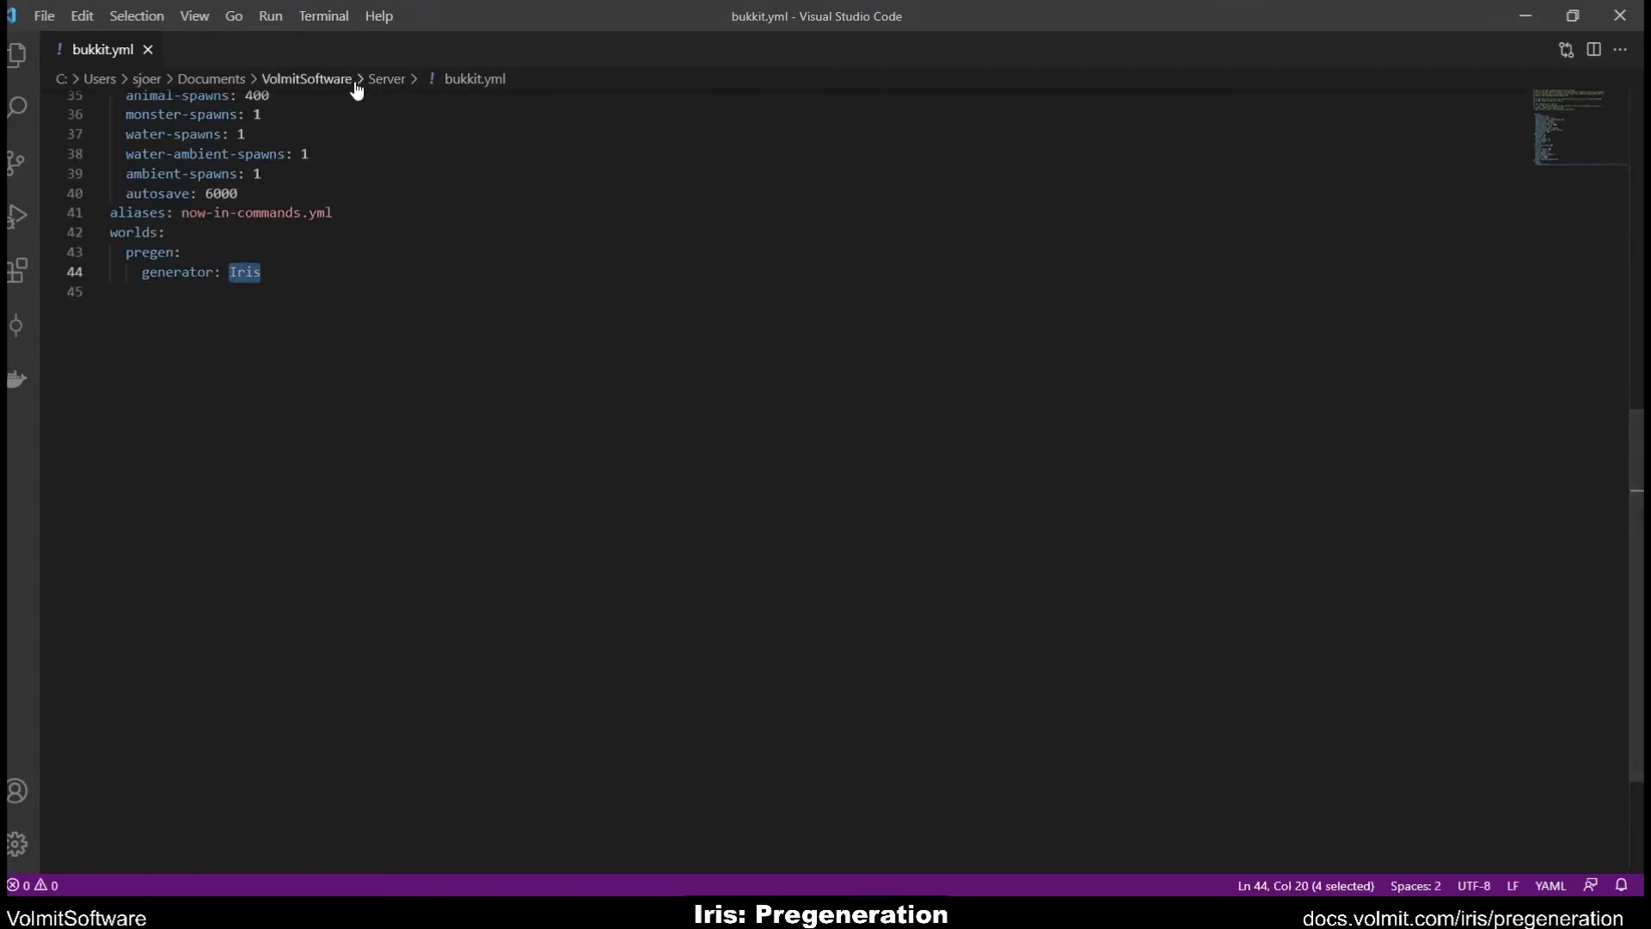
Open settings.json from the server's plugins/Iris folder in Visual Studio Code, check the mcaPregenerator setting, and minimise the editor.
left_click(383, 86)
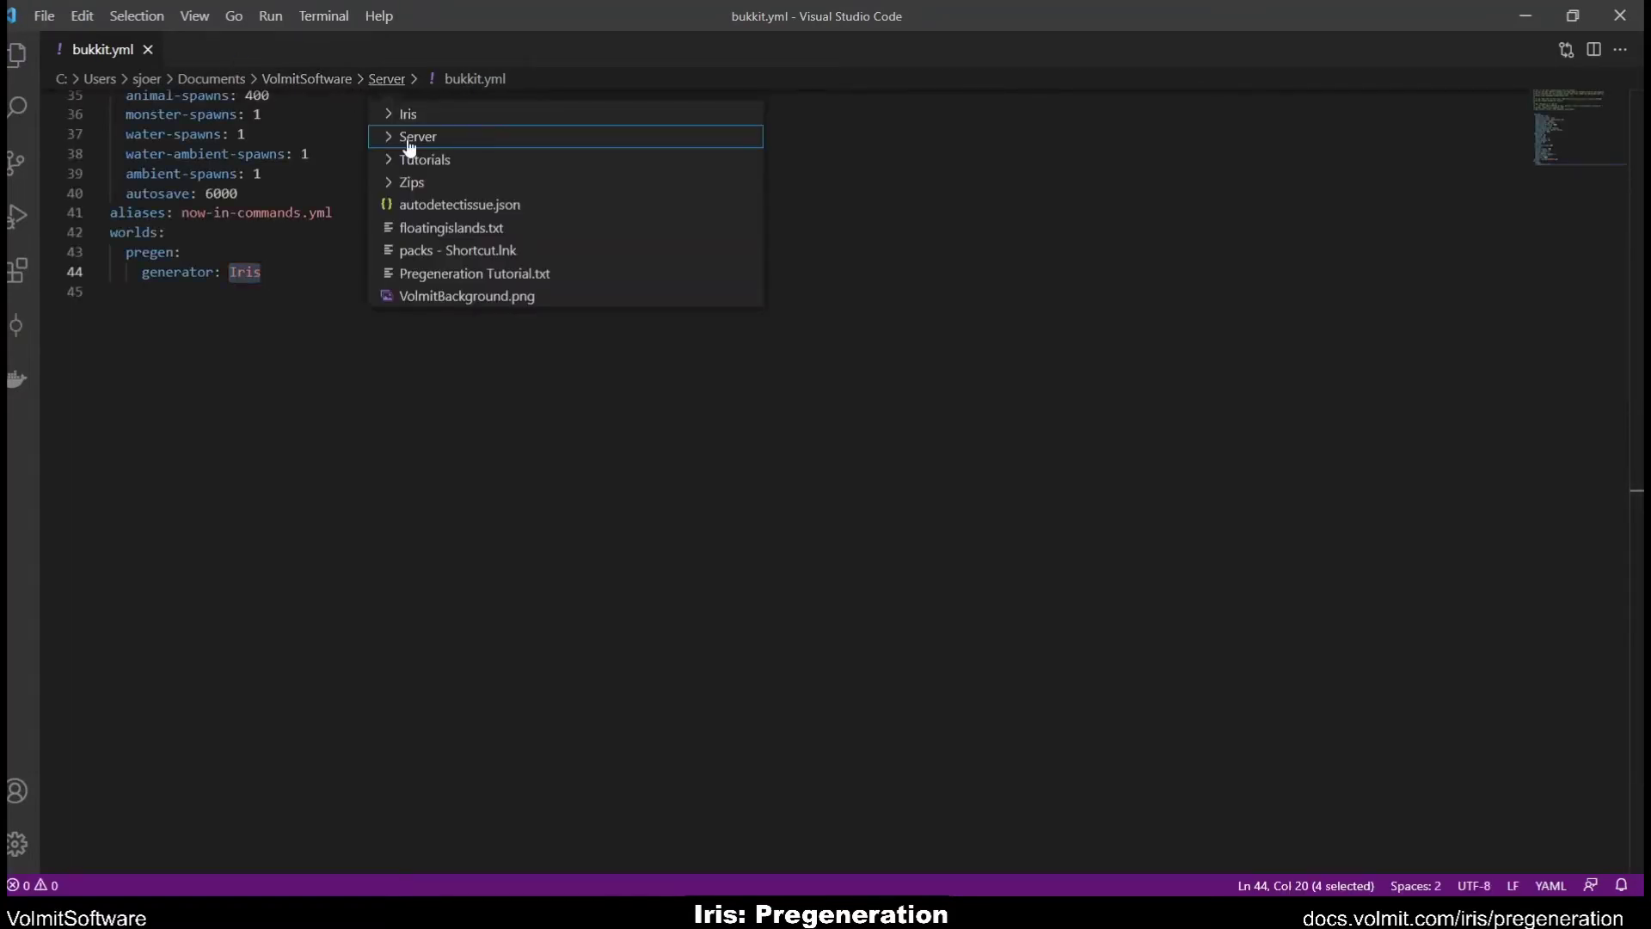
left_click(384, 137)
left_click(397, 206)
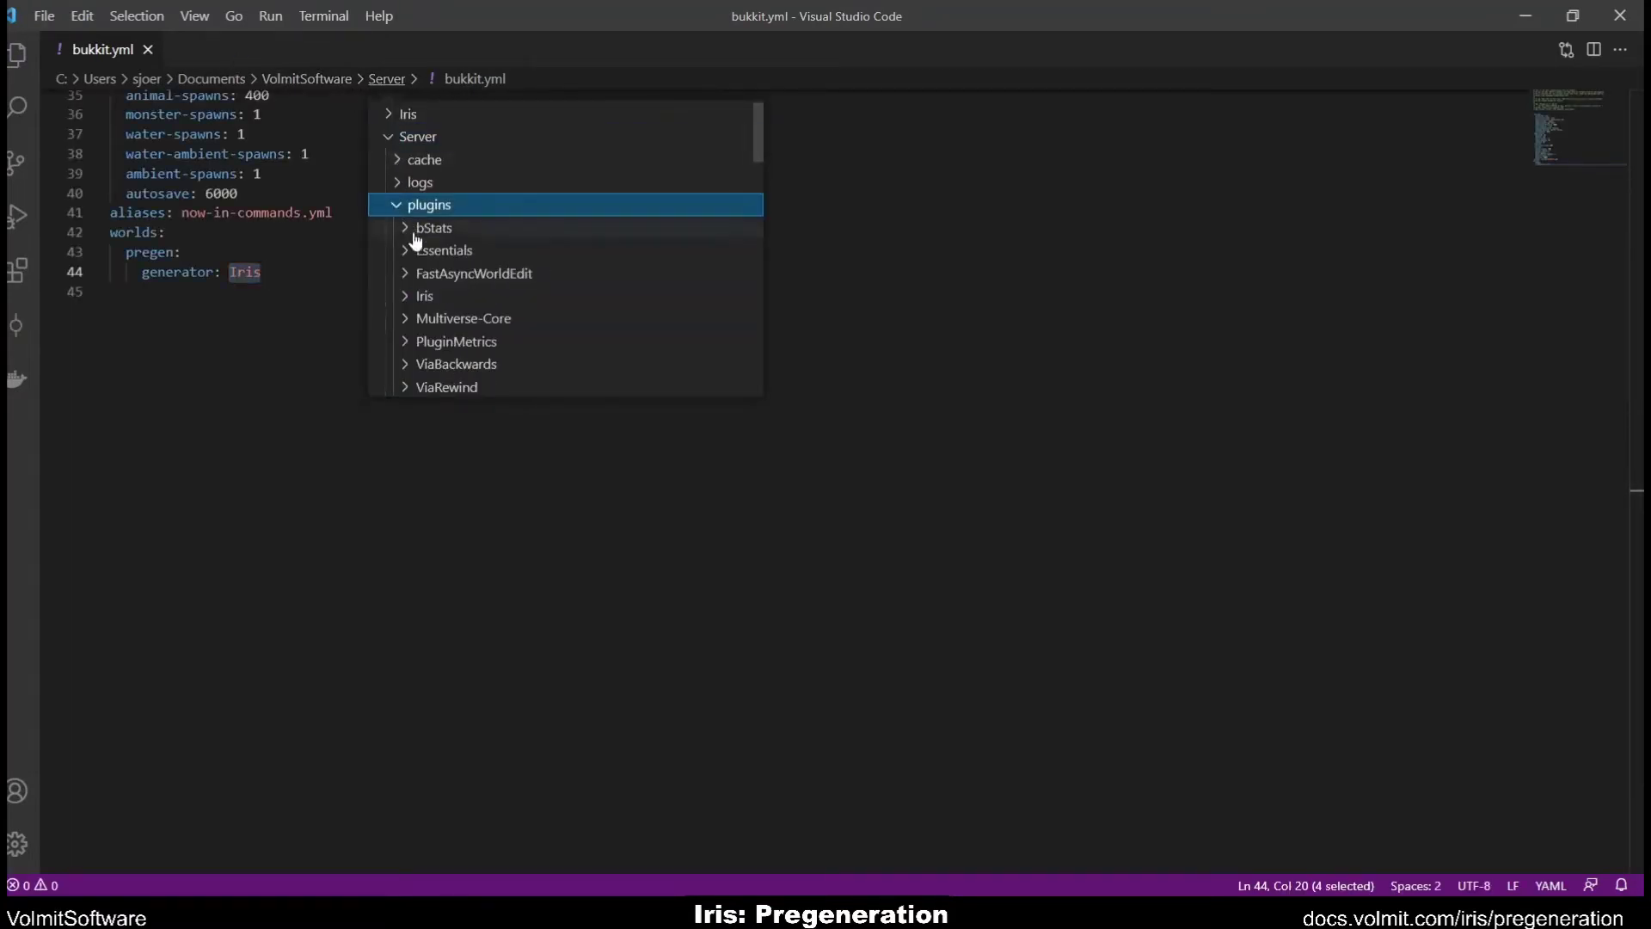
left_click(405, 297)
scroll(416, 306, "down", 2)
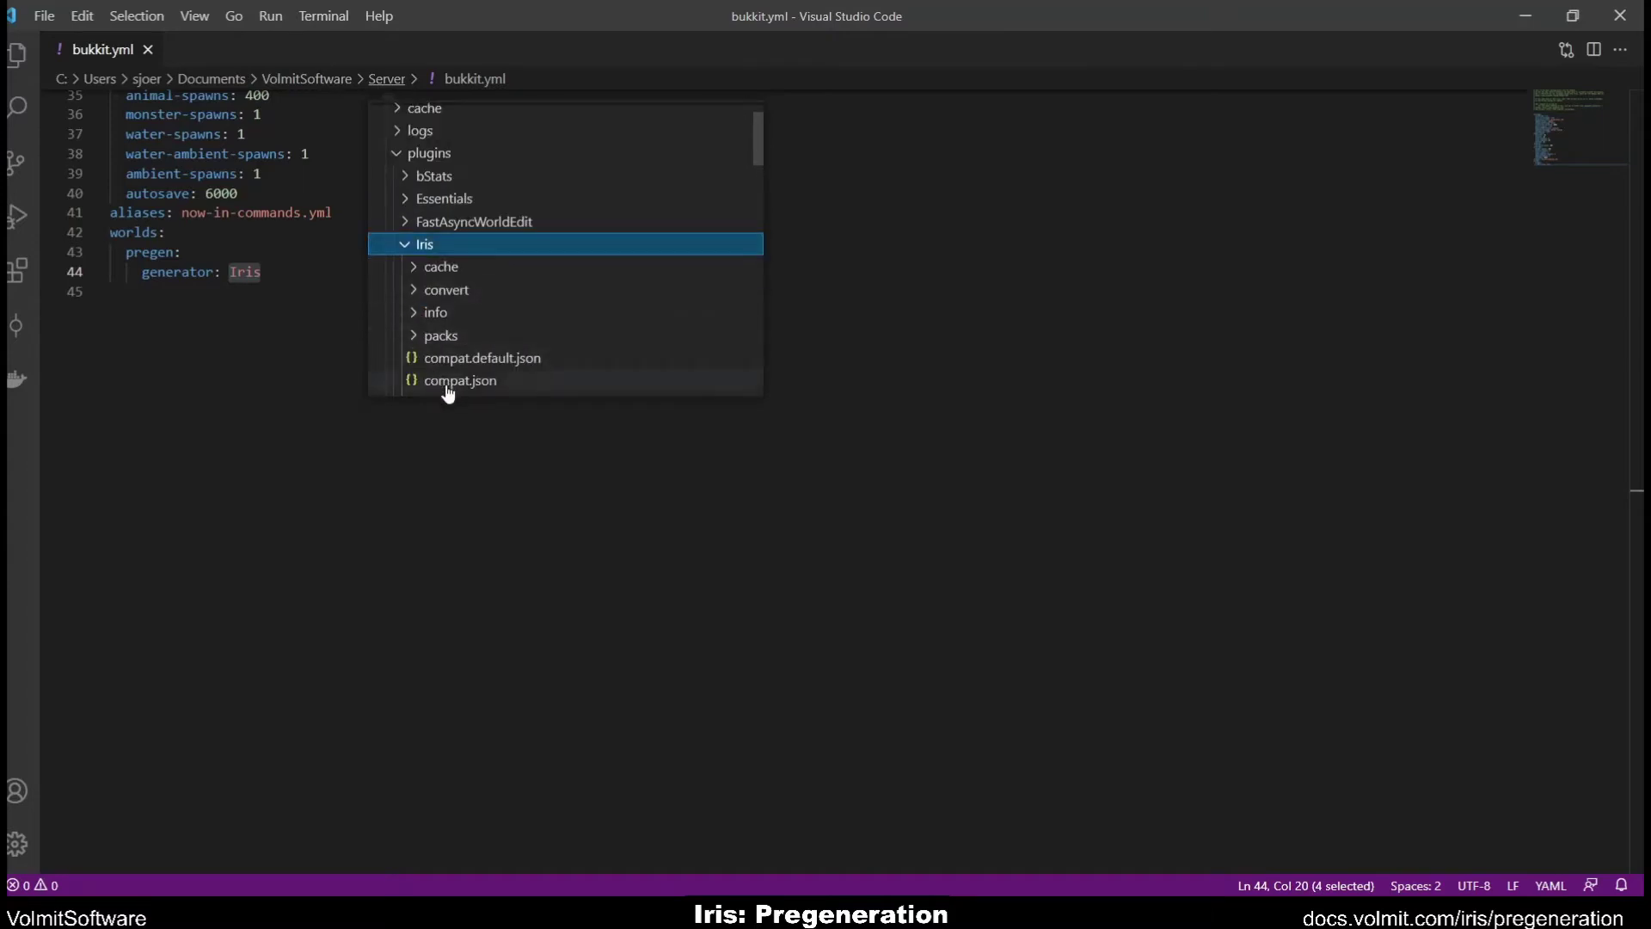
left_click(449, 352)
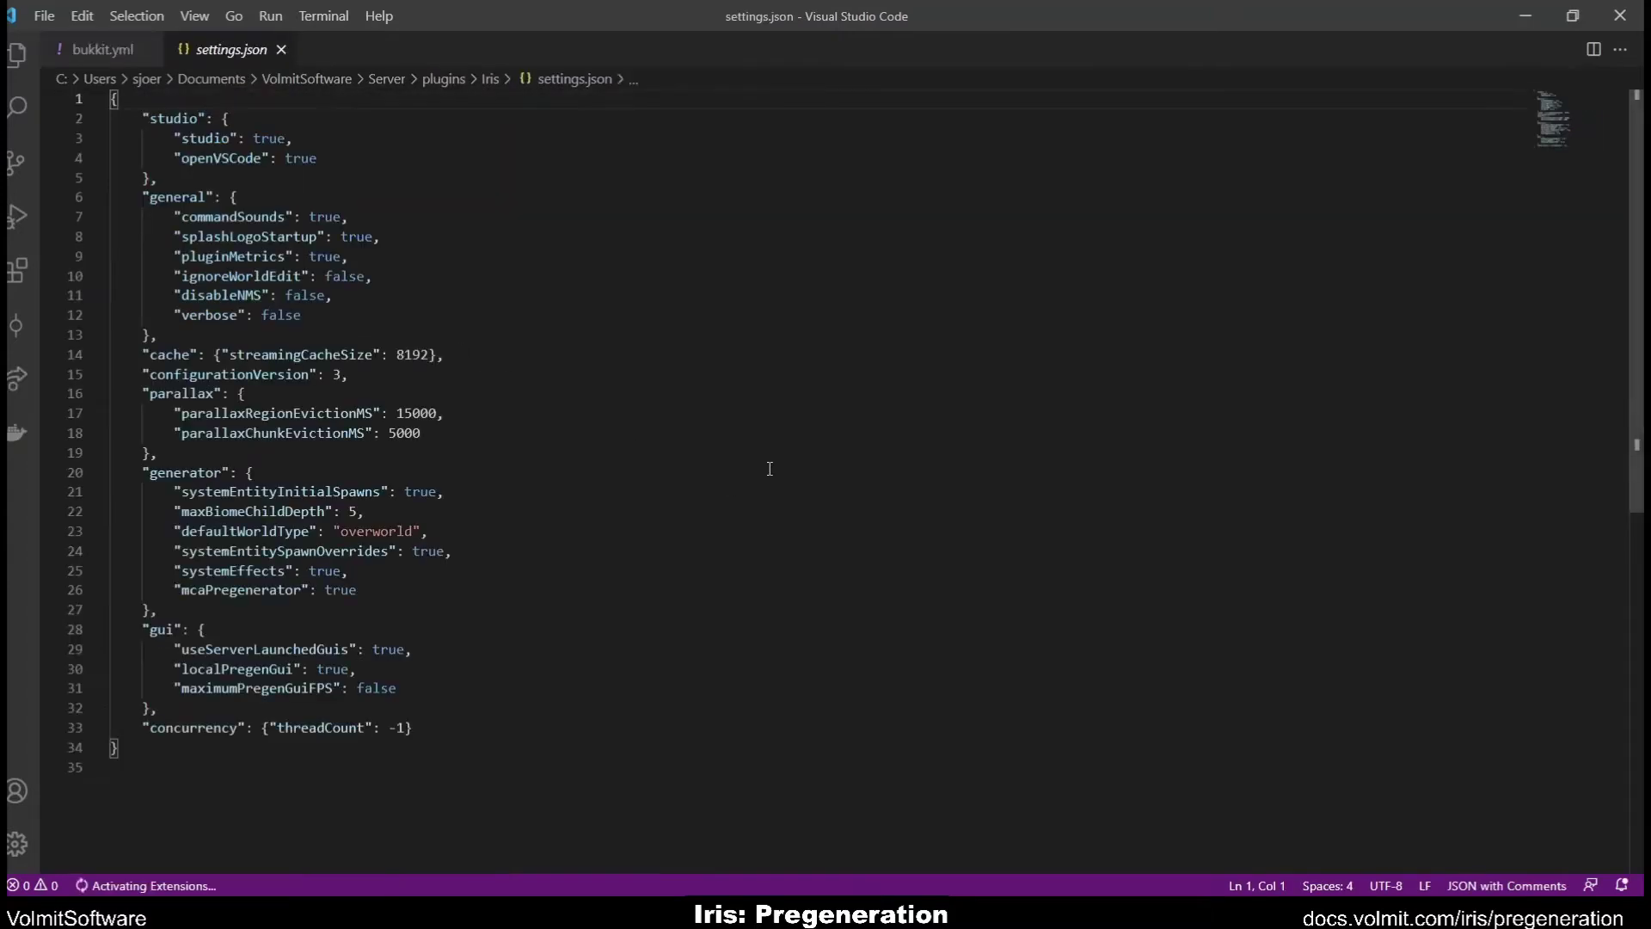
left_click_drag(362, 592, 175, 588)
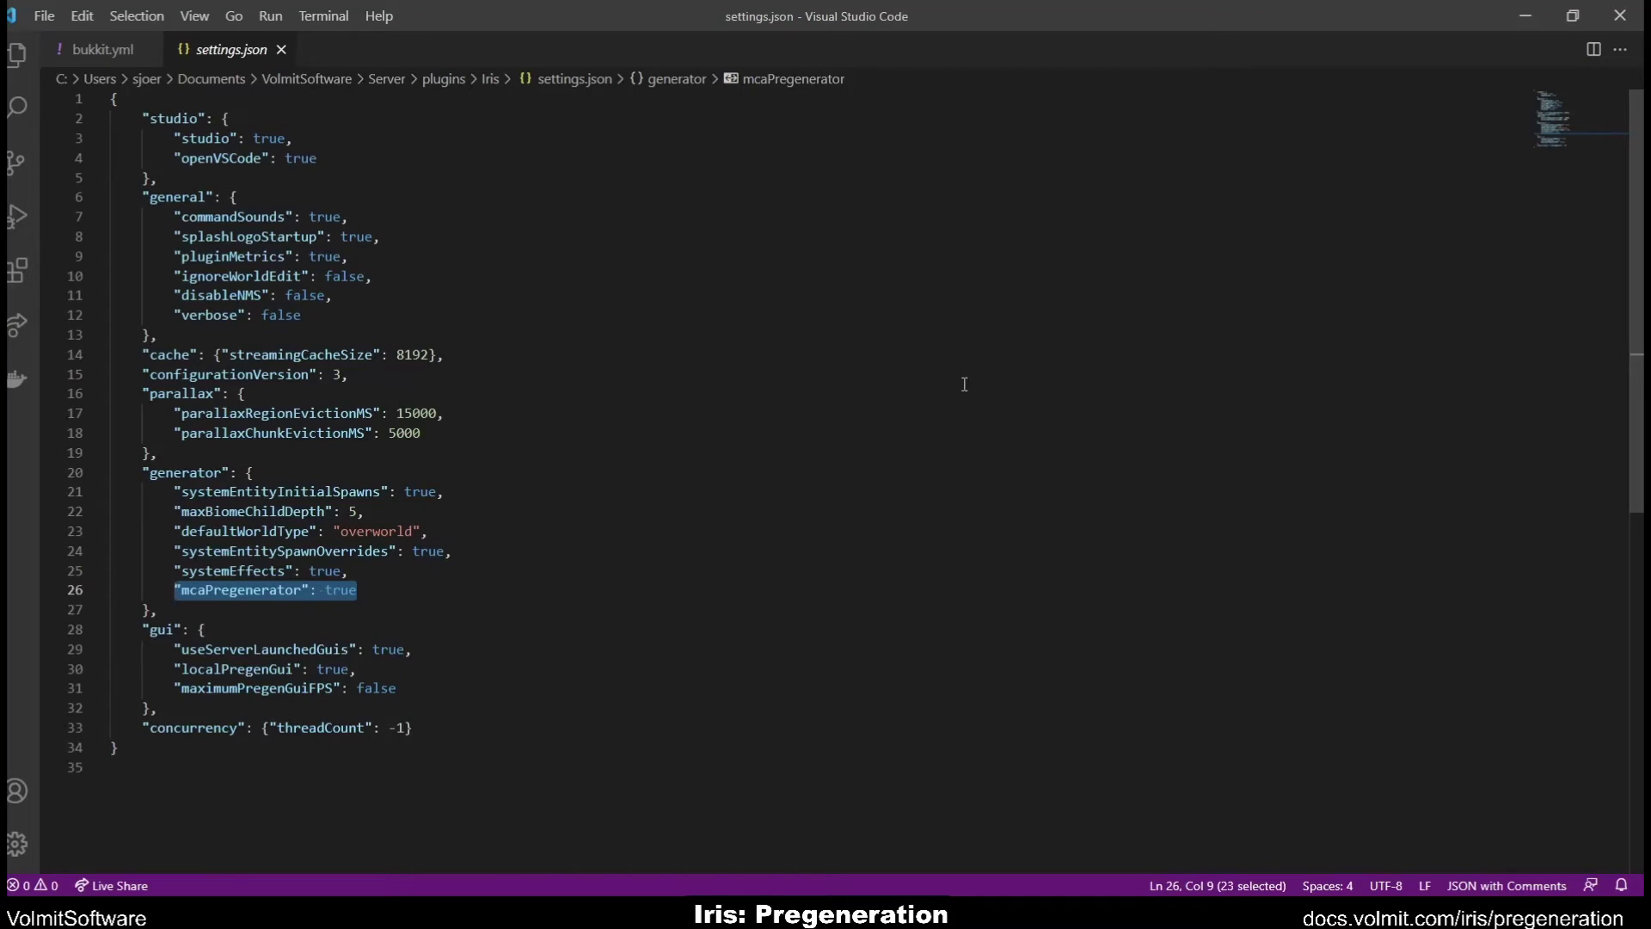
left_click(1523, 15)
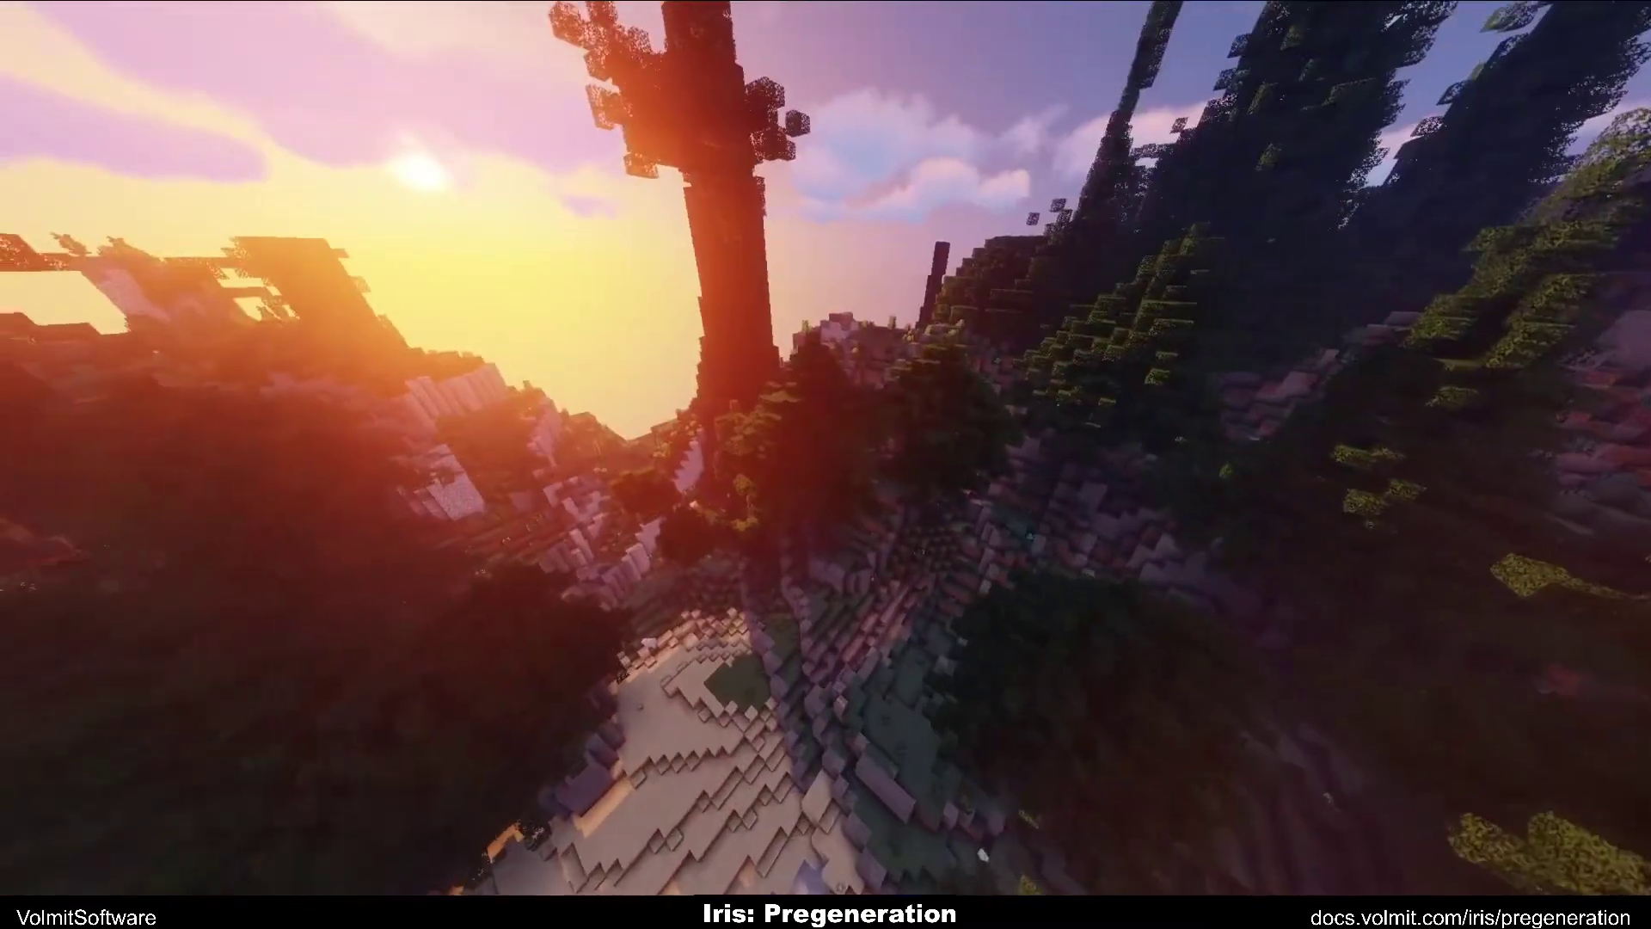
Show the debug overlay with the player coordinates in Minecraft and briefly view the chat history.
key("F3")
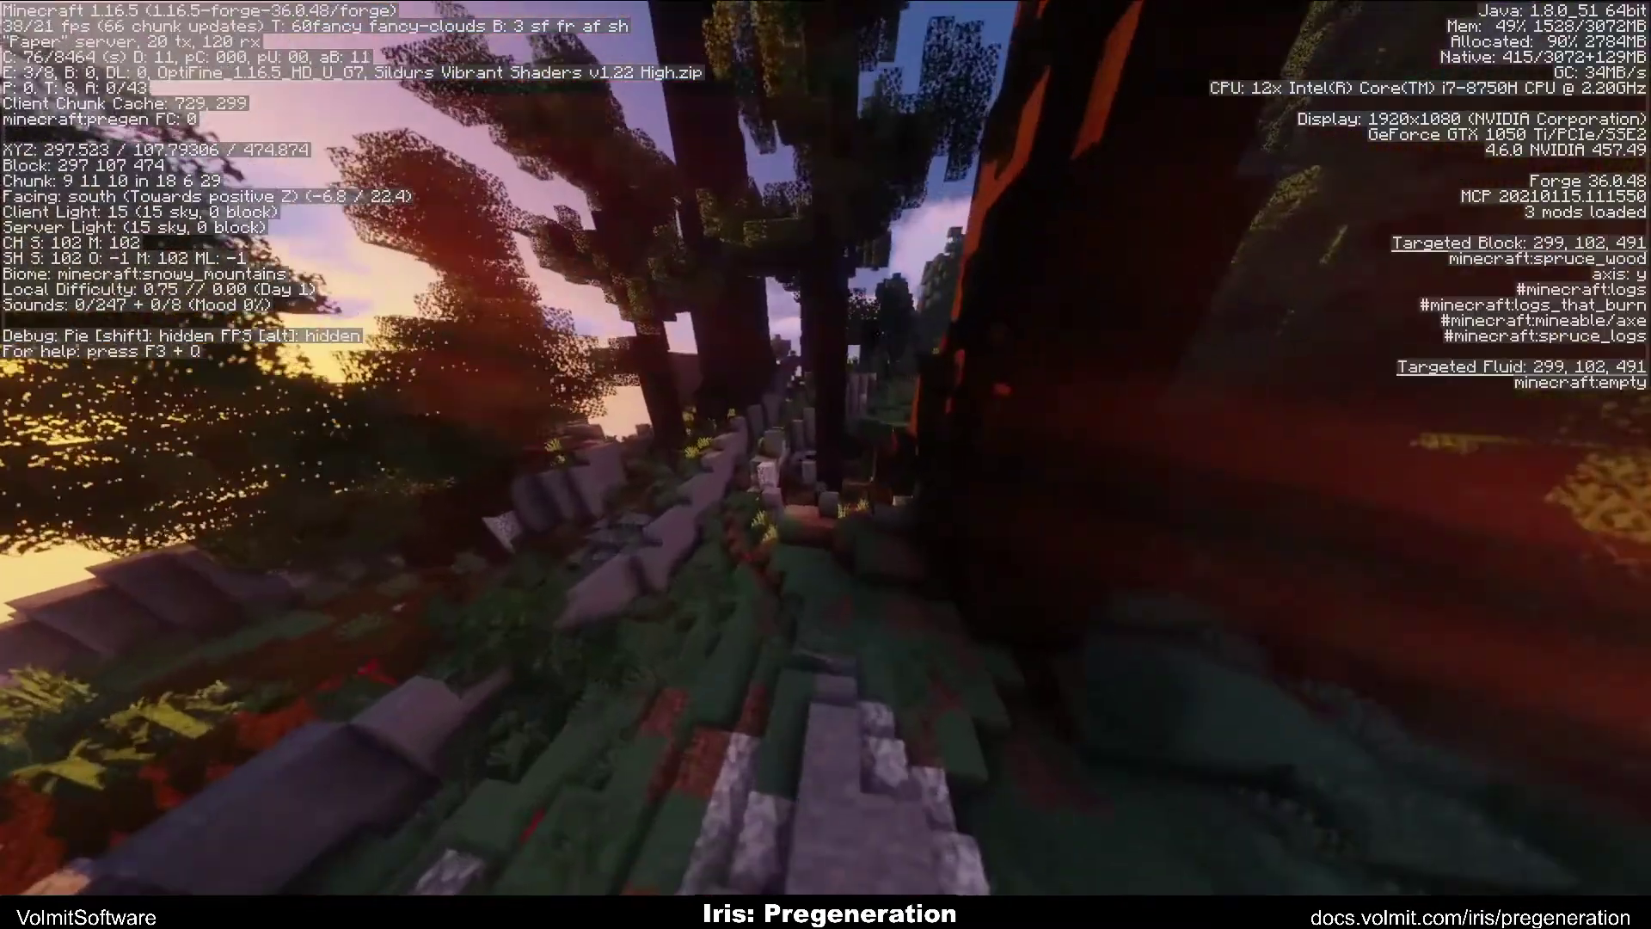
key("t")
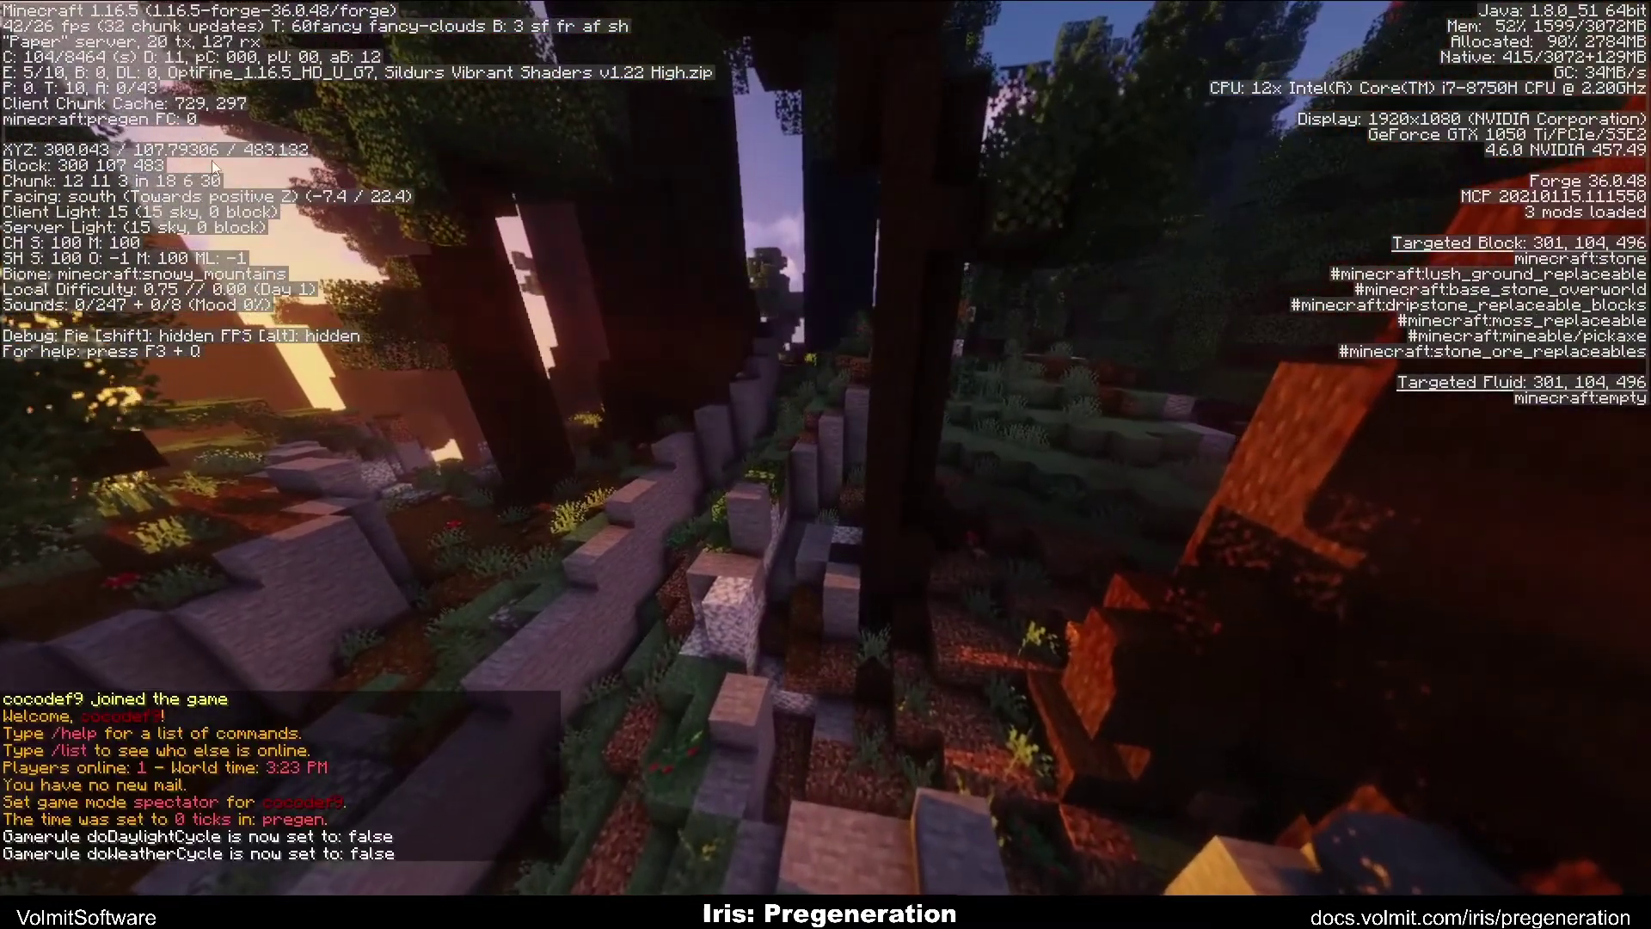
key("Escape")
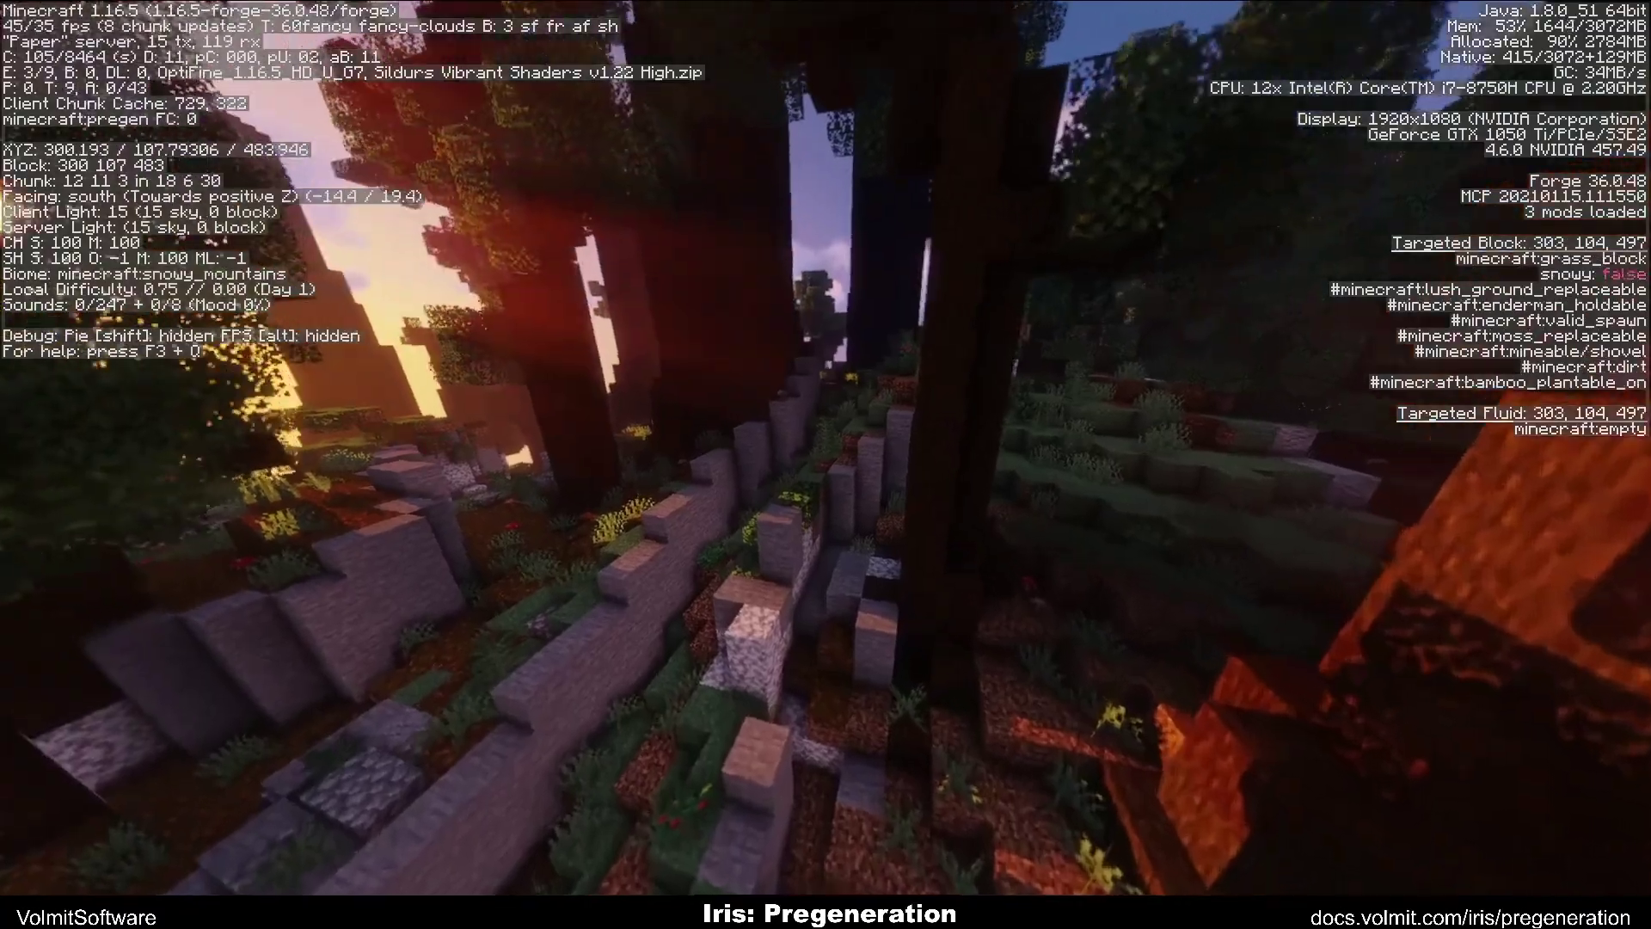